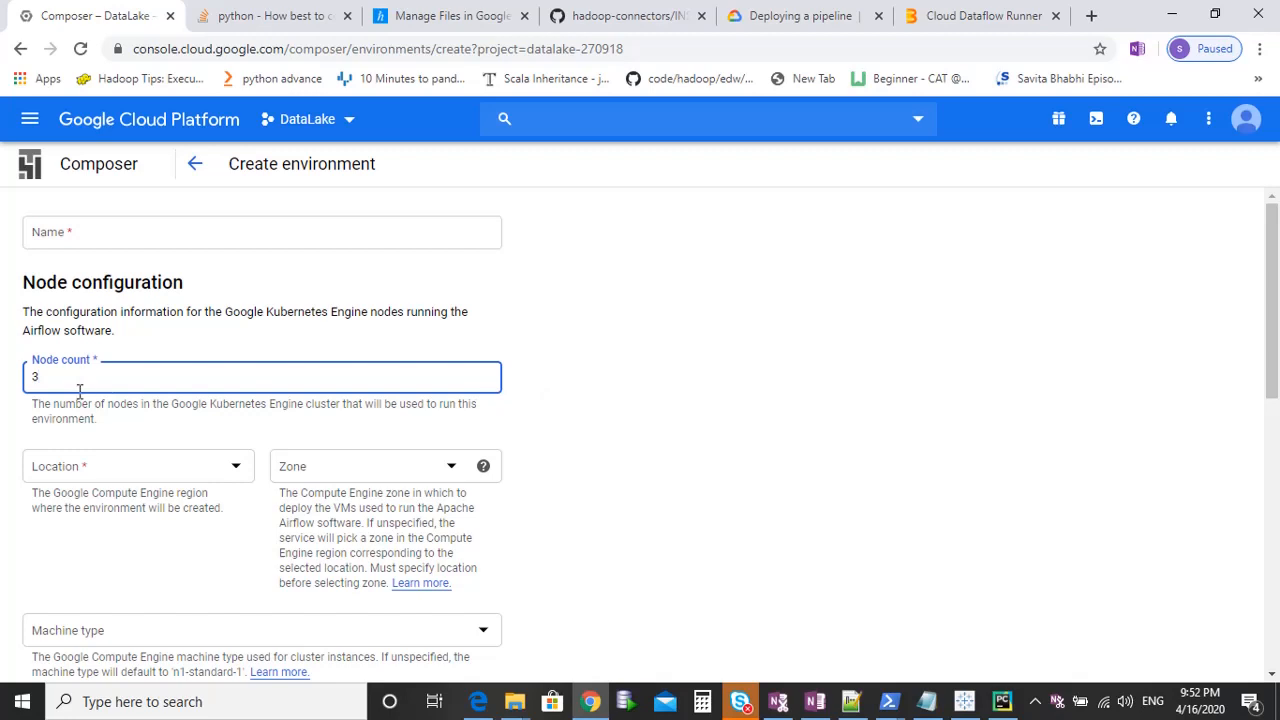
# - Set the environment's location to asia-south1 and its zone to asia-south1-a
pyautogui.scroll(-2, 612, 494)
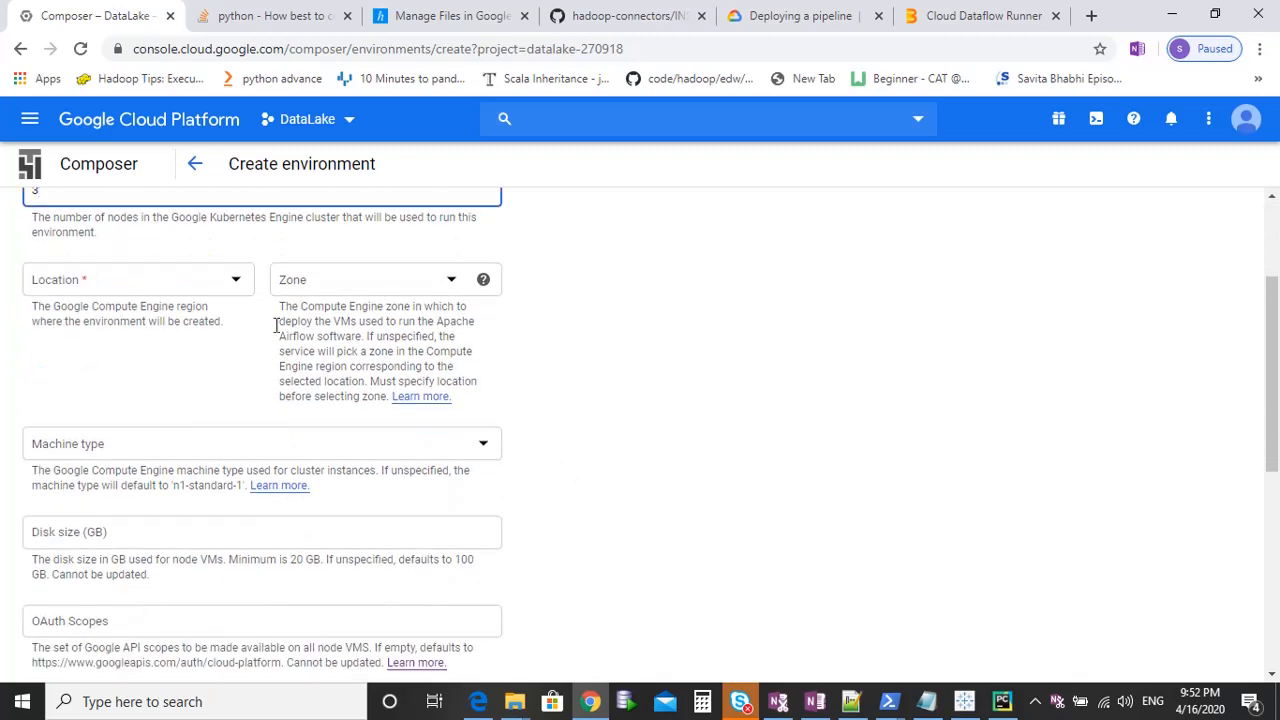
pyautogui.click(217, 288)
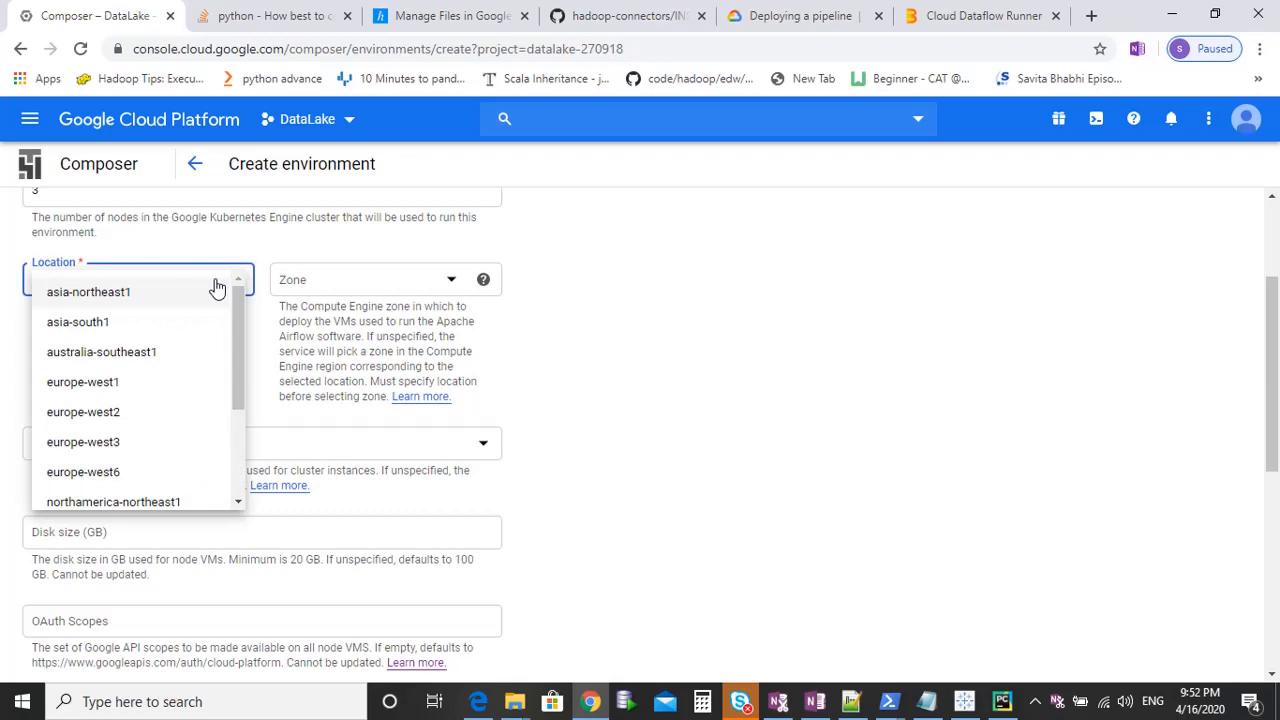
pyautogui.click(711, 406)
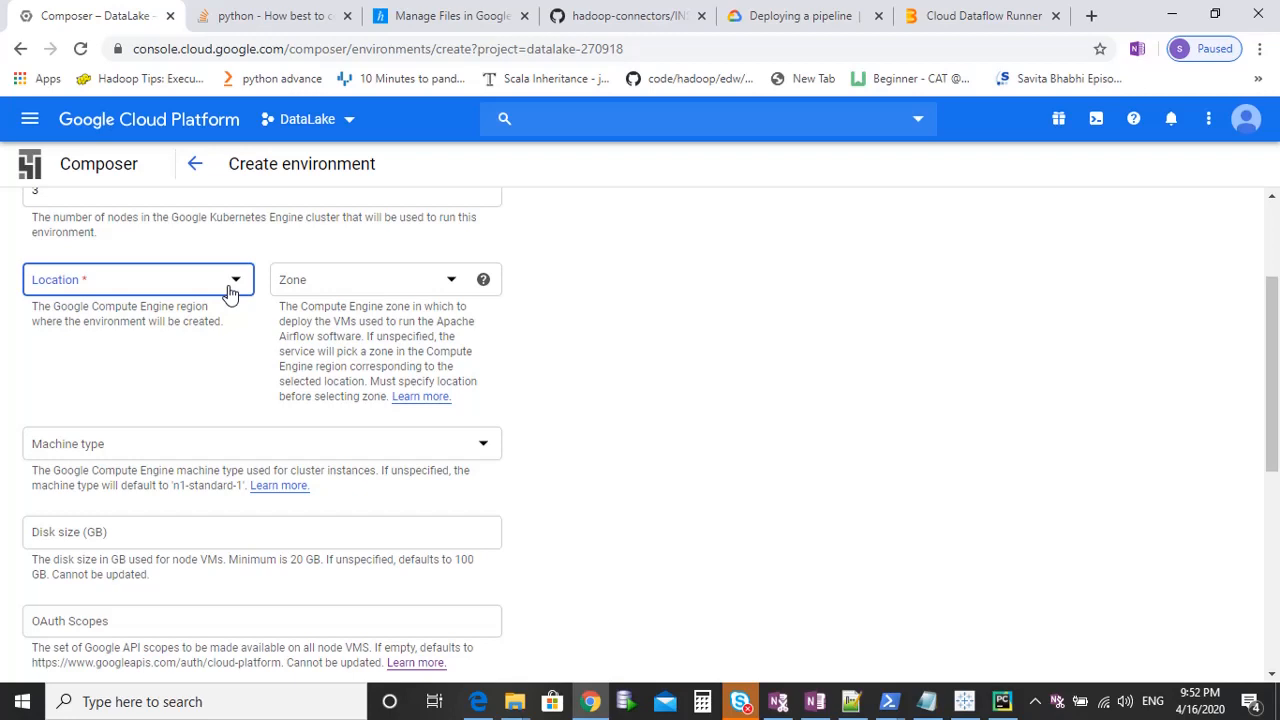
pyautogui.click(230, 292)
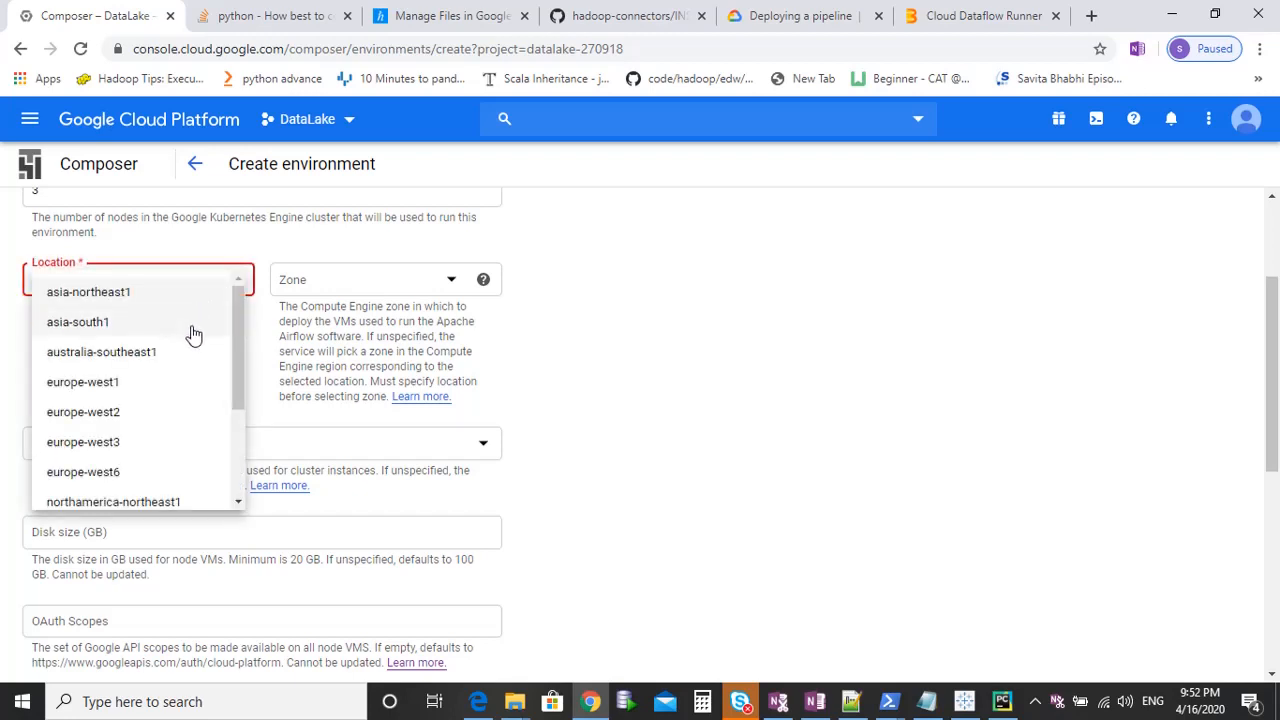
pyautogui.click(192, 326)
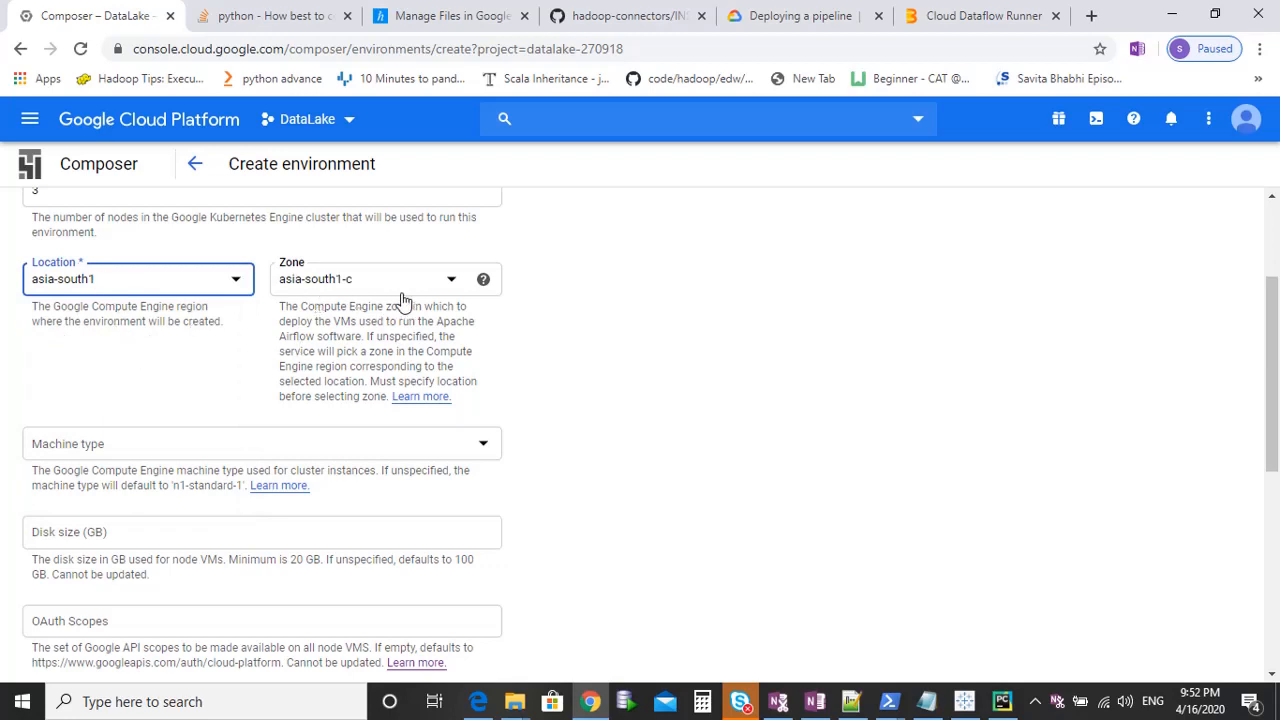
pyautogui.click(437, 291)
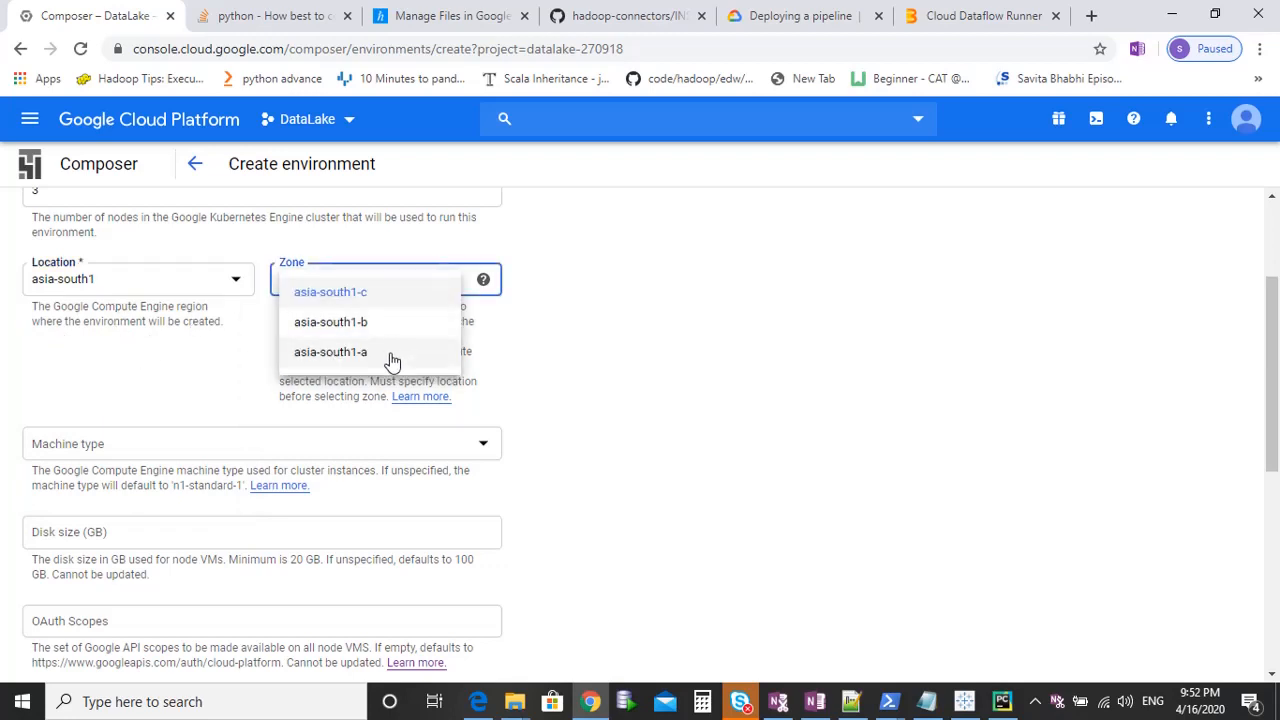
pyautogui.click(434, 352)
pyautogui.click(611, 357)
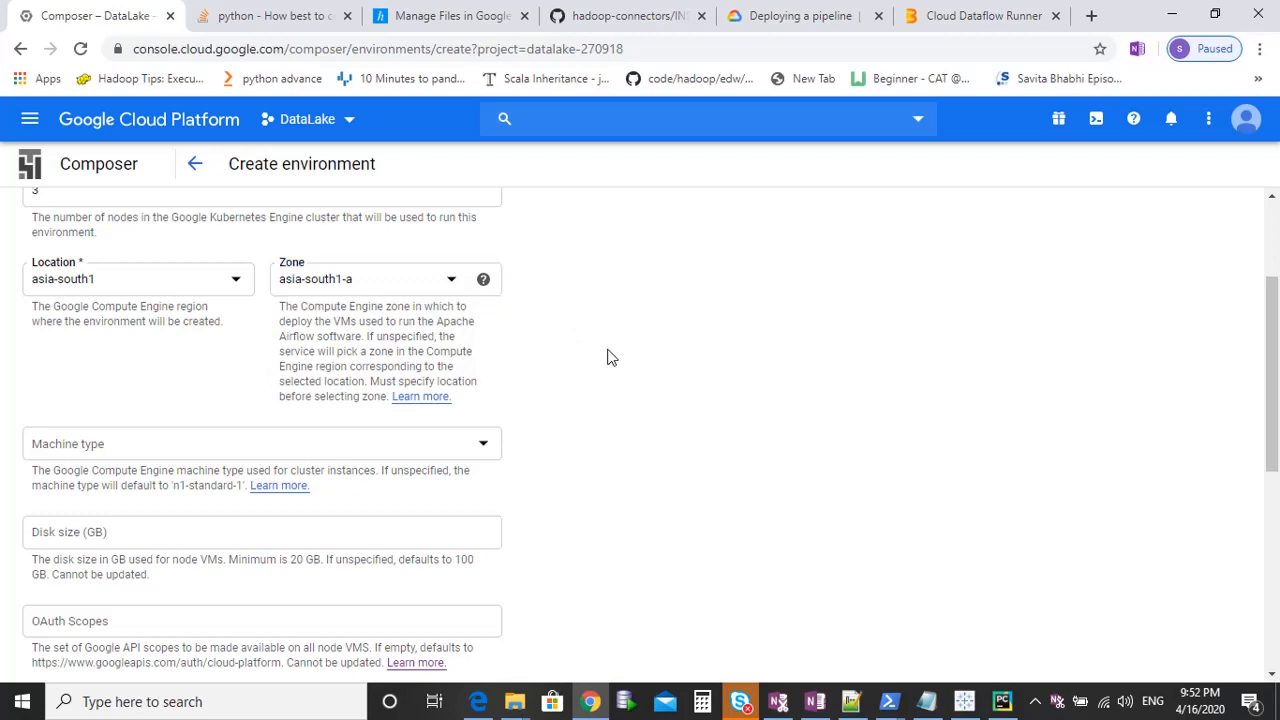
# - Choose n1-standard-1 as the machine type for the cluster nodes
pyautogui.scroll(-1, 609, 357)
pyautogui.click(242, 348)
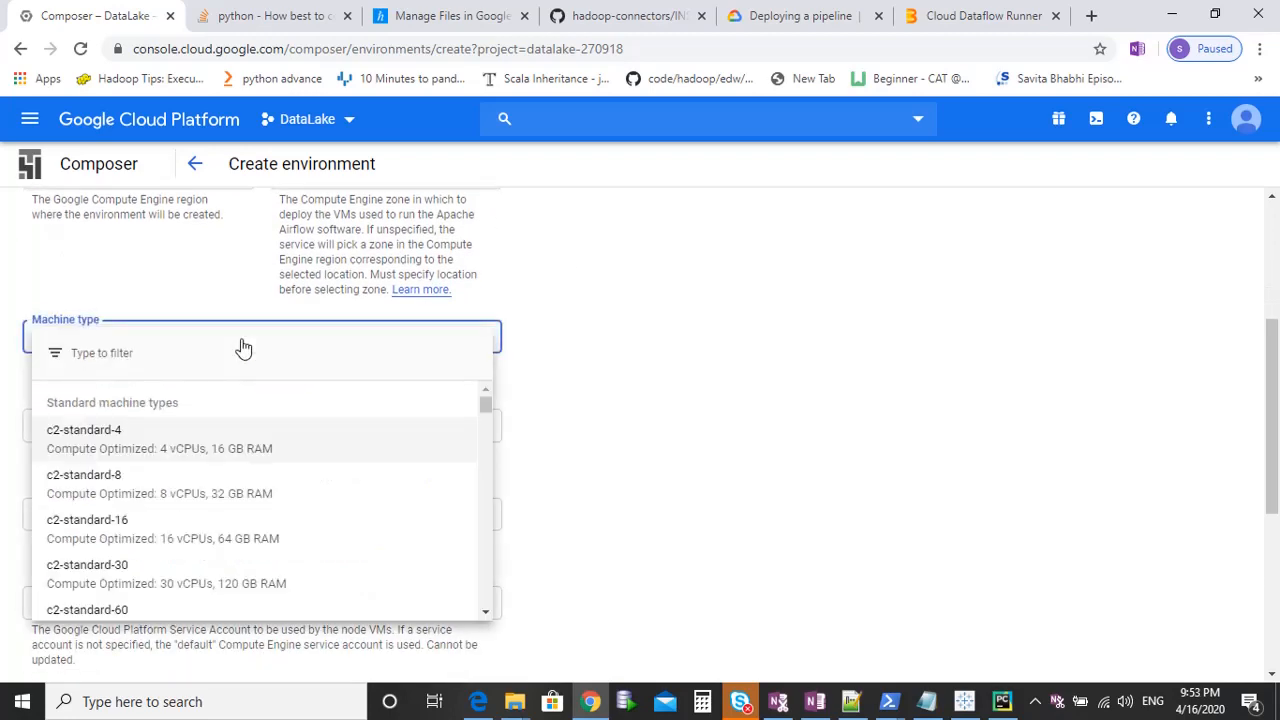
pyautogui.scroll(-3, 296, 566)
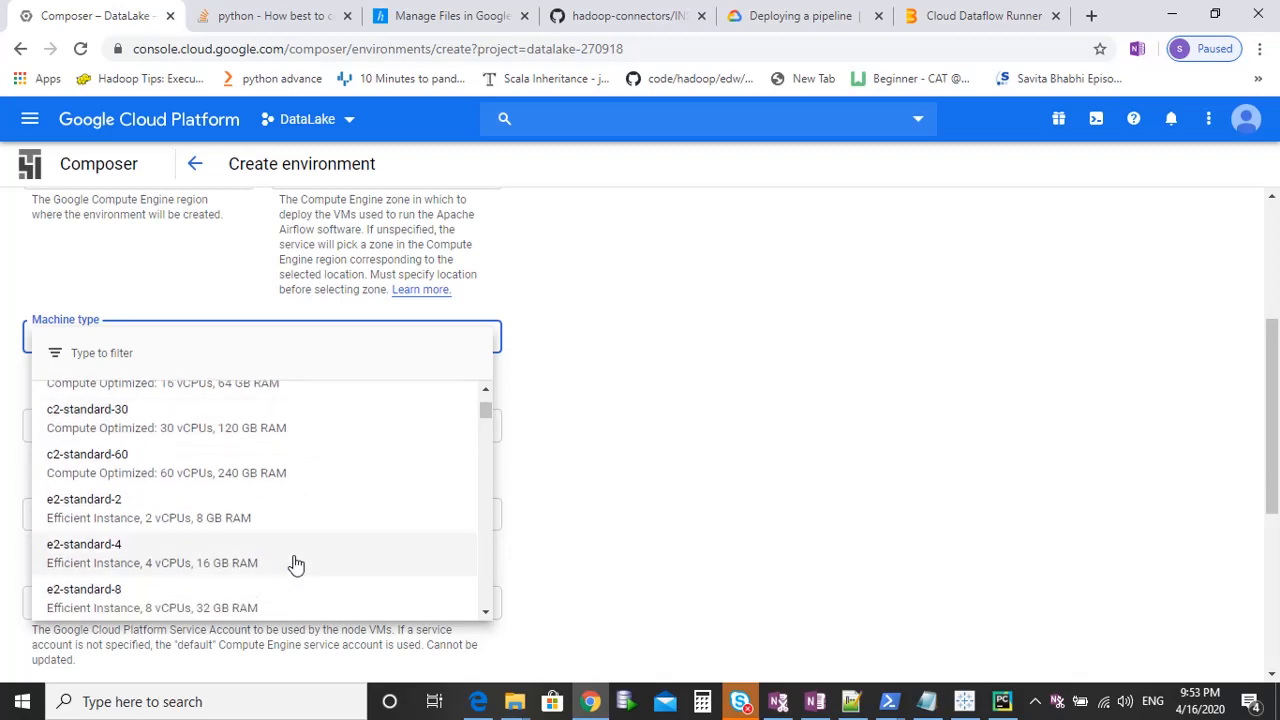
pyautogui.scroll(-1, 292, 563)
pyautogui.scroll(-2, 294, 563)
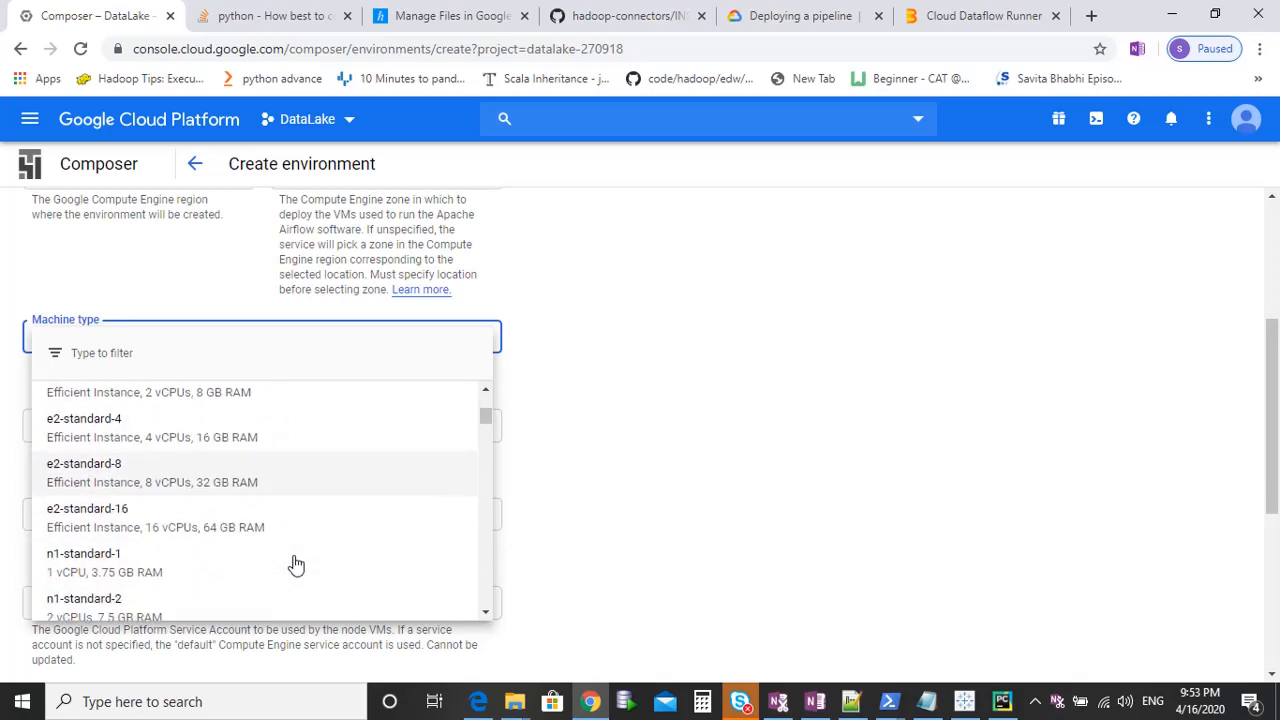
pyautogui.scroll(-1, 280, 523)
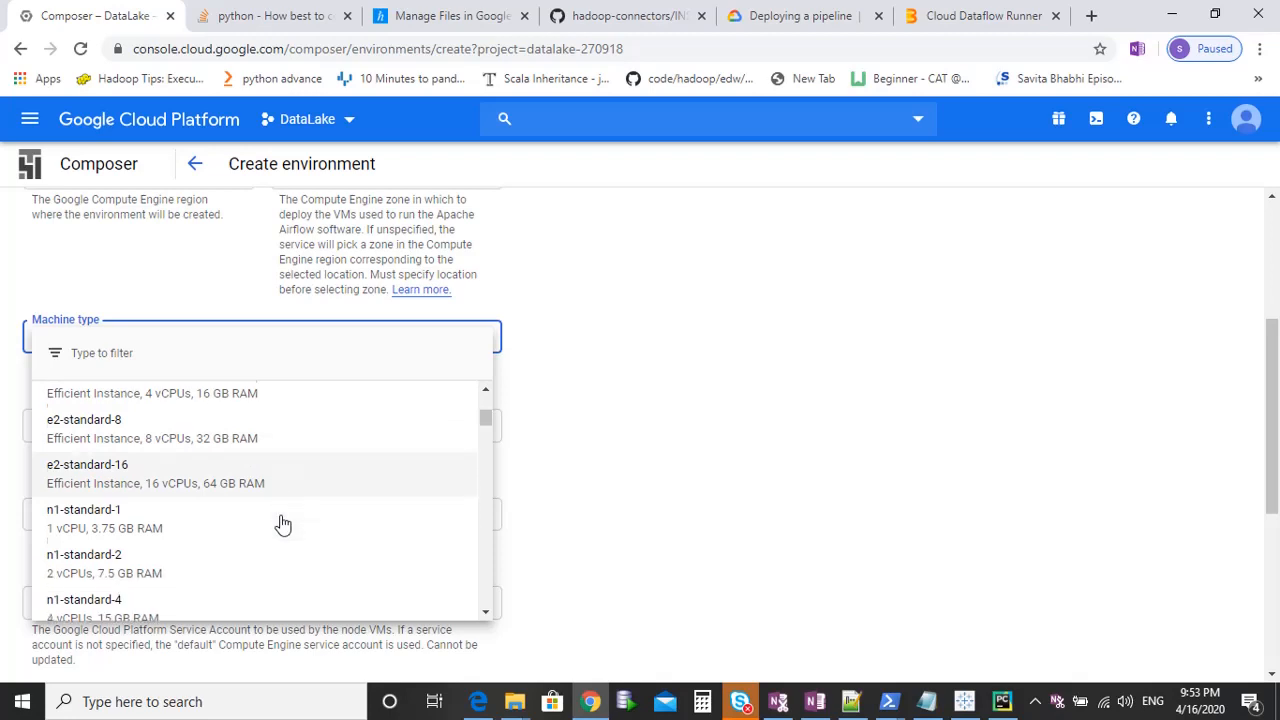
pyautogui.click(175, 514)
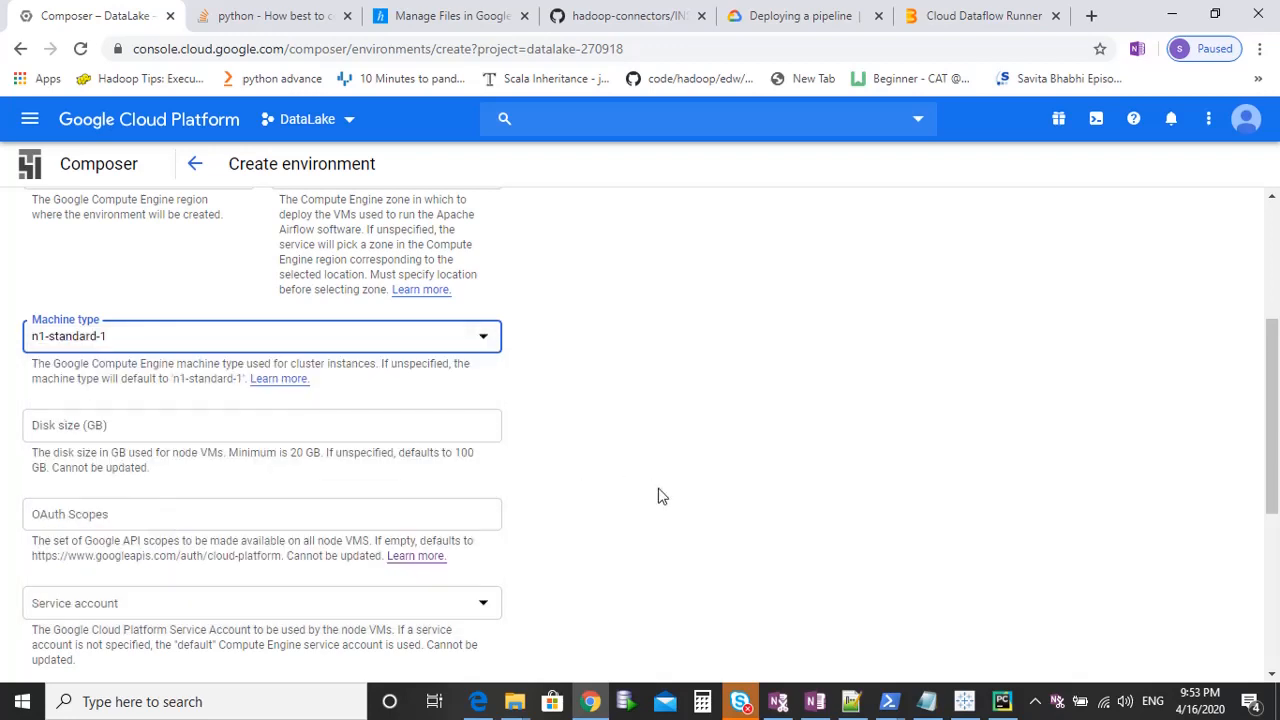
# - Set the node disk size to 20 GB and select the gcs-dev service account for the node VMs
pyautogui.click(275, 428)
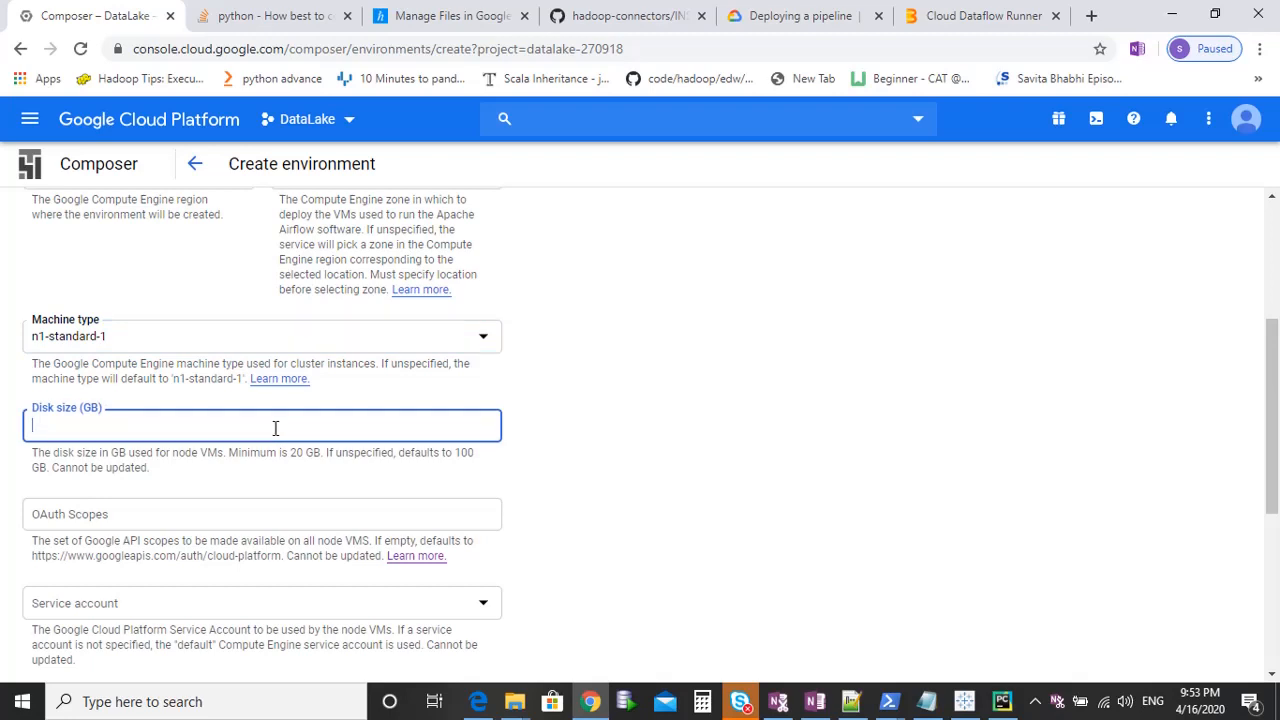
pyautogui.write('20')
pyautogui.click(650, 521)
pyautogui.scroll(-2, 650, 527)
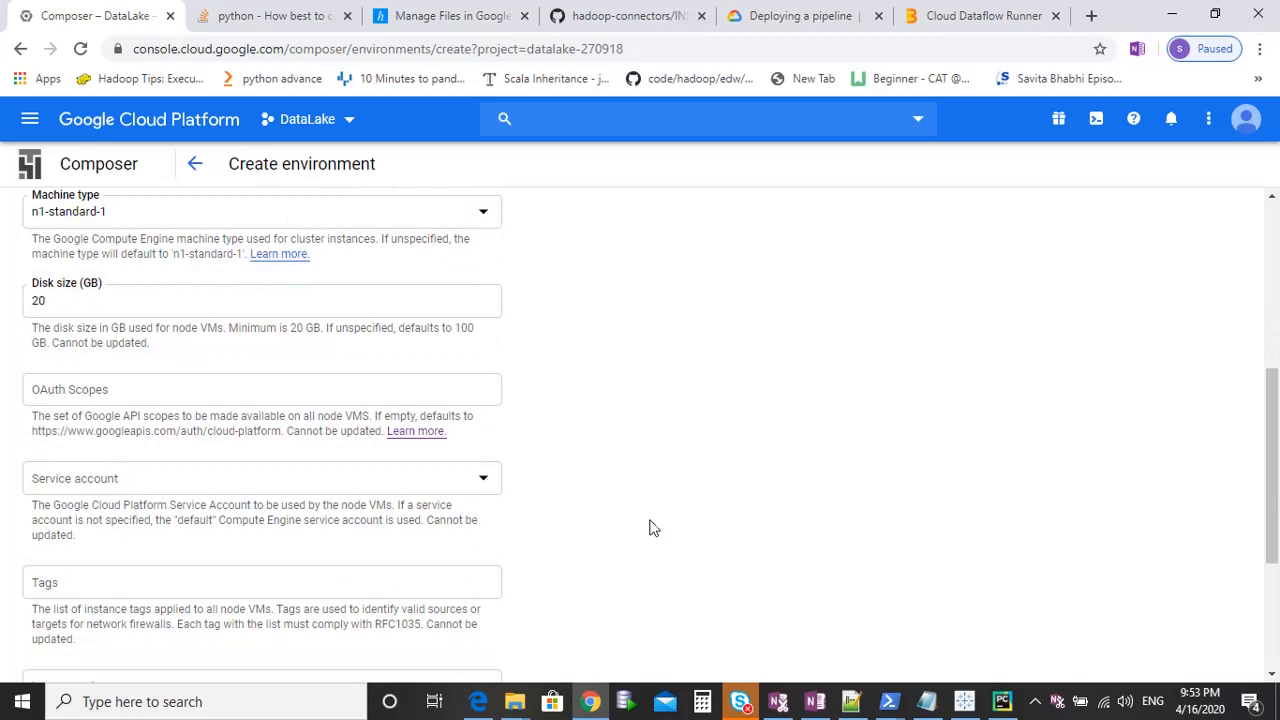
pyautogui.click(394, 484)
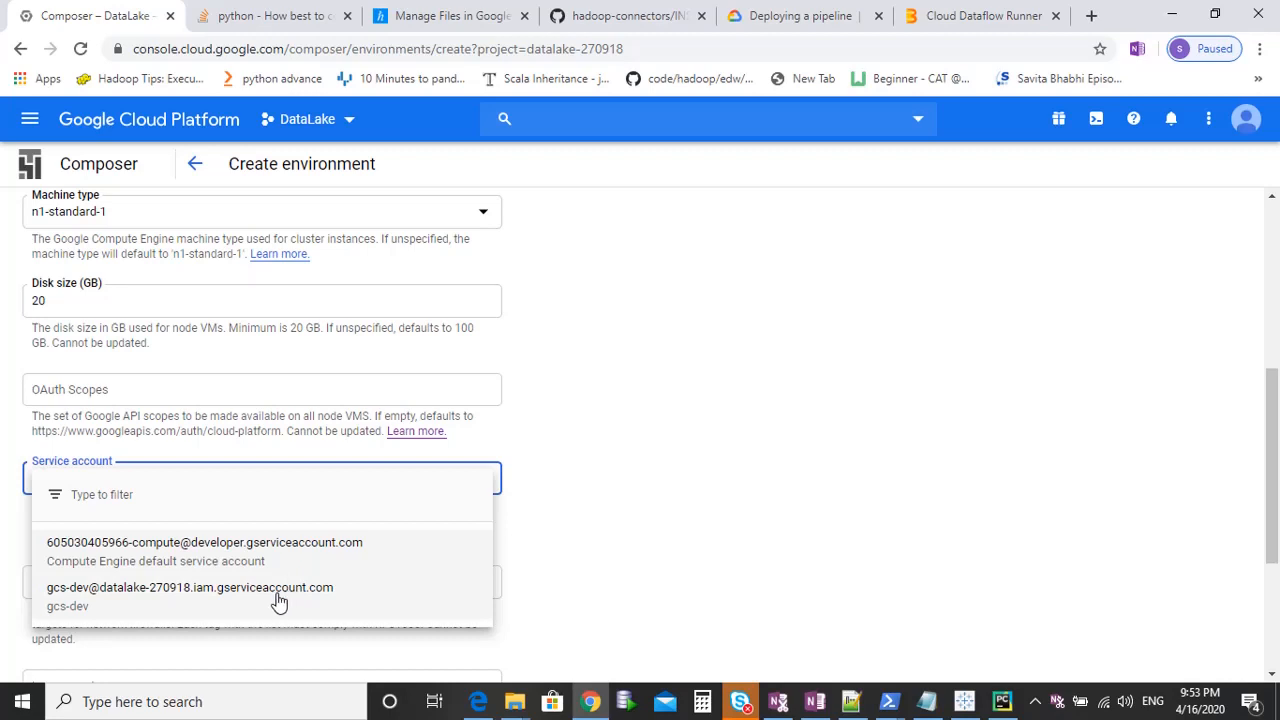
pyautogui.click(277, 598)
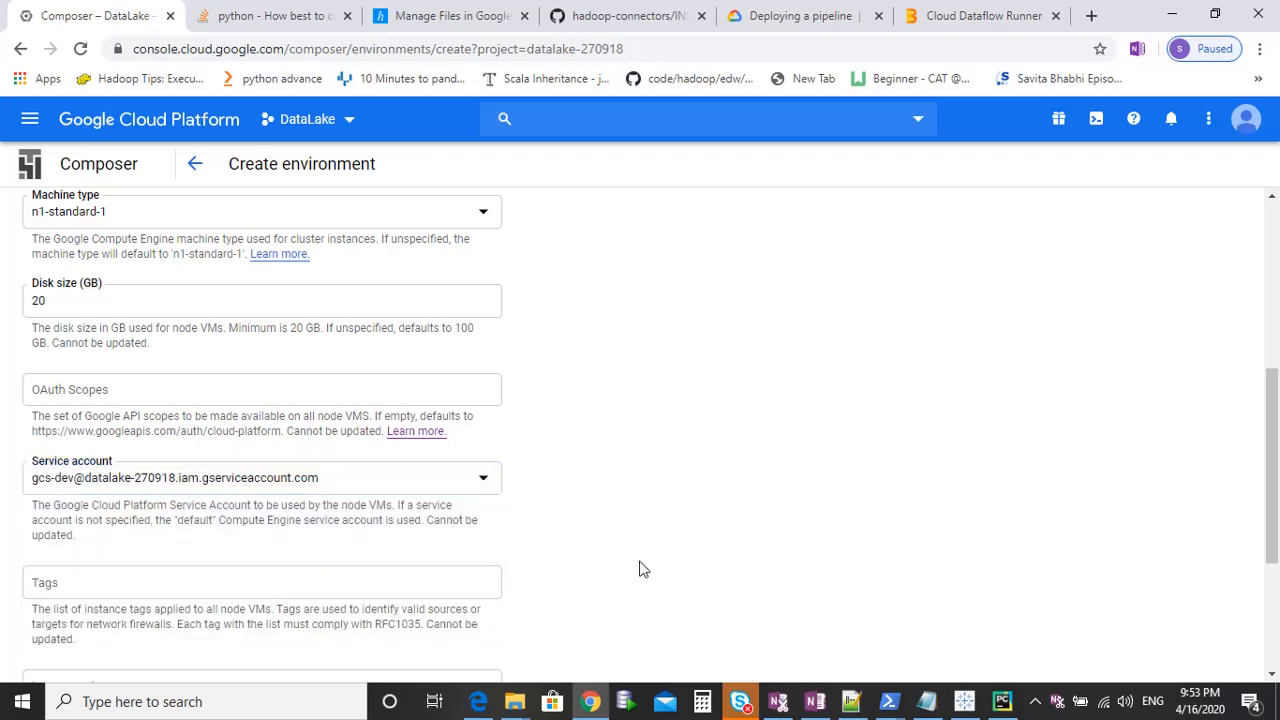
# - Try to tag the node VMs with Datacomposer-env-dev
pyautogui.scroll(-2, 643, 569)
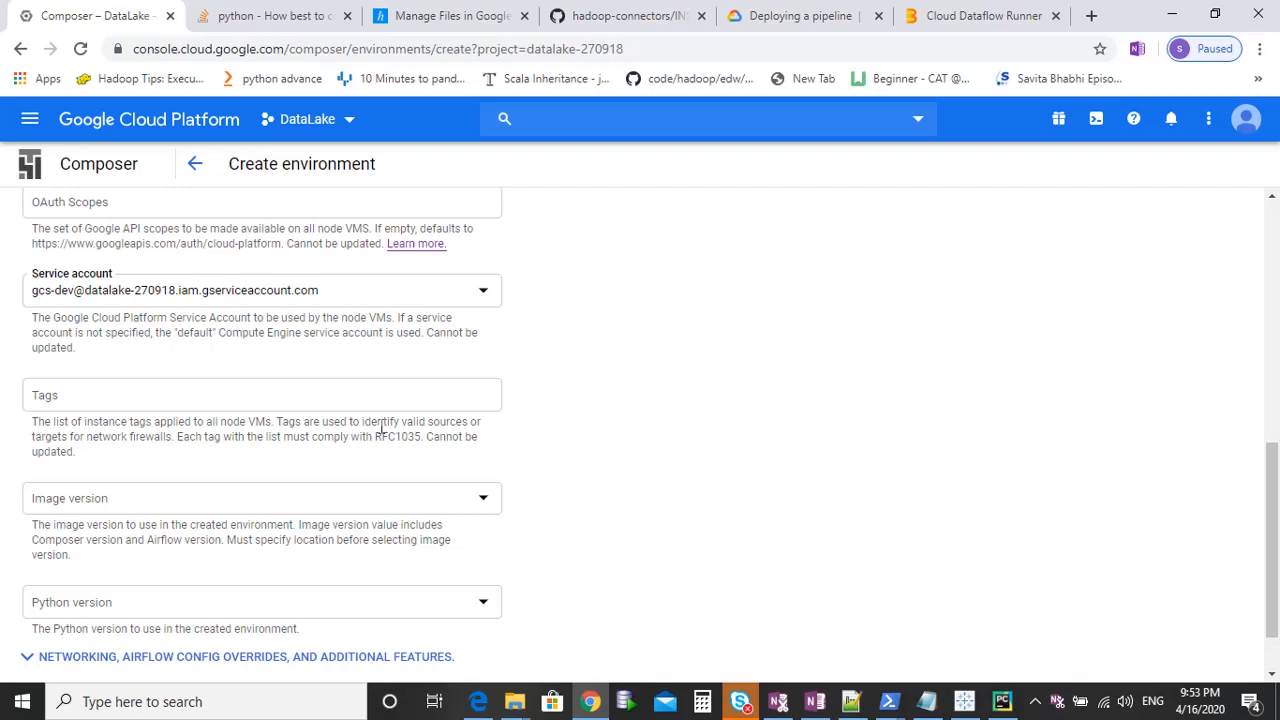
pyautogui.click(291, 392)
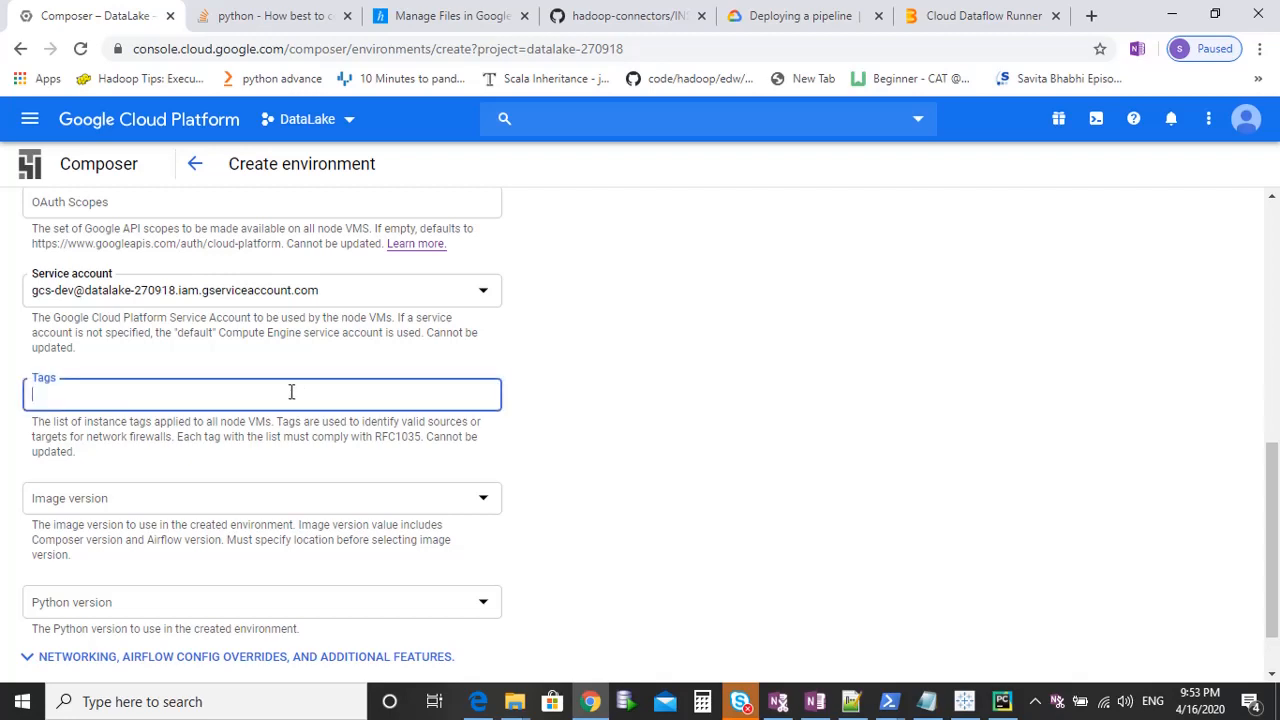
pyautogui.write('Datacomposer-env-dev')
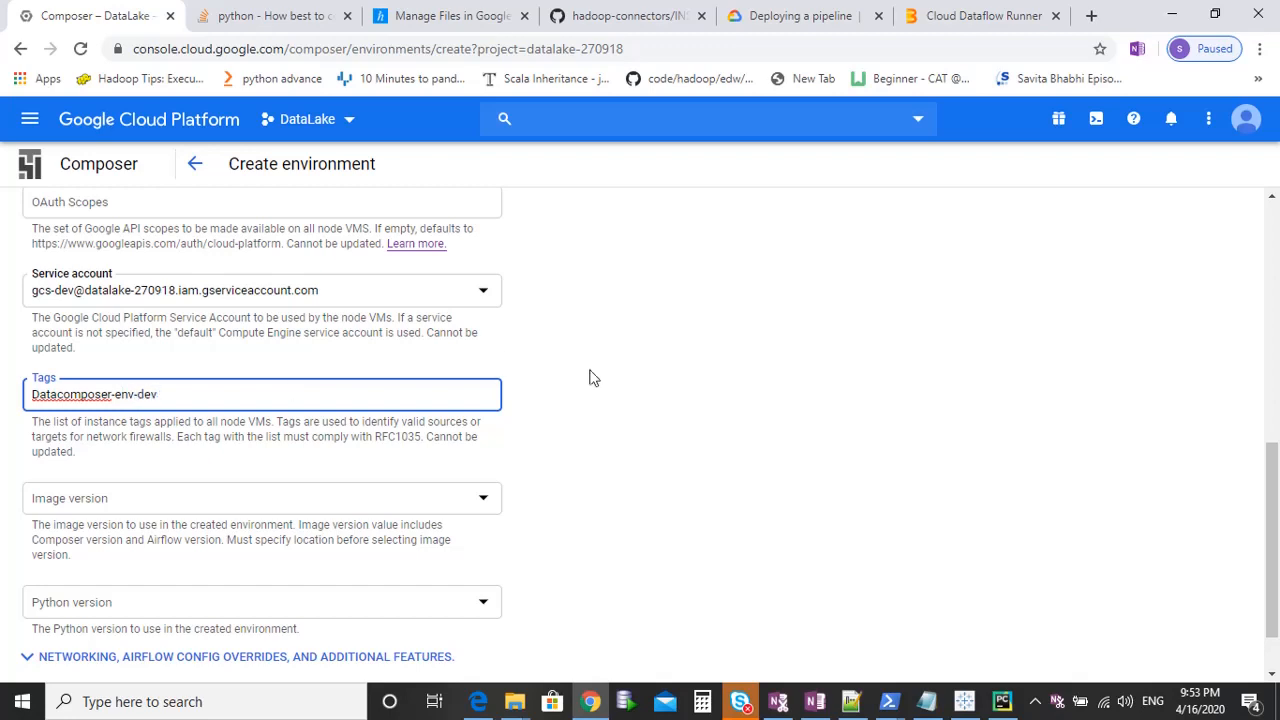
# - Select composer-1.10.0-airflow-1.10.6 as the environment's image version
pyautogui.scroll(-1, 671, 415)
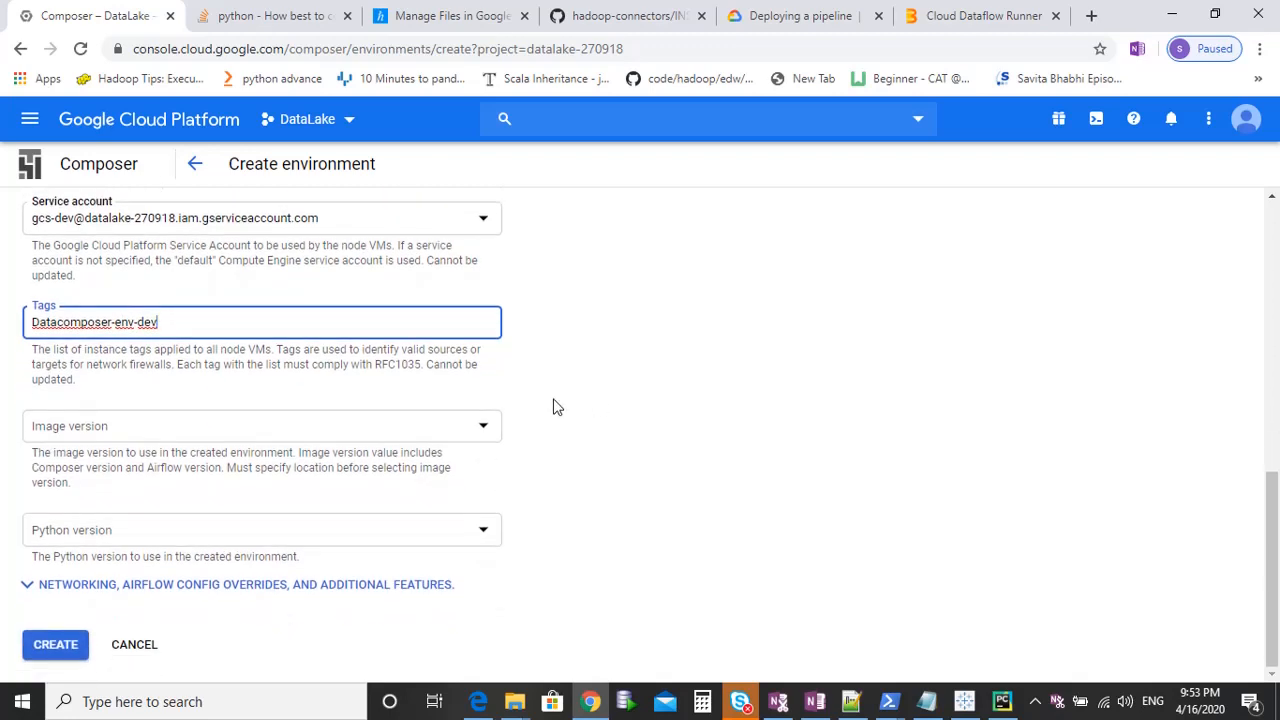
pyautogui.click(393, 432)
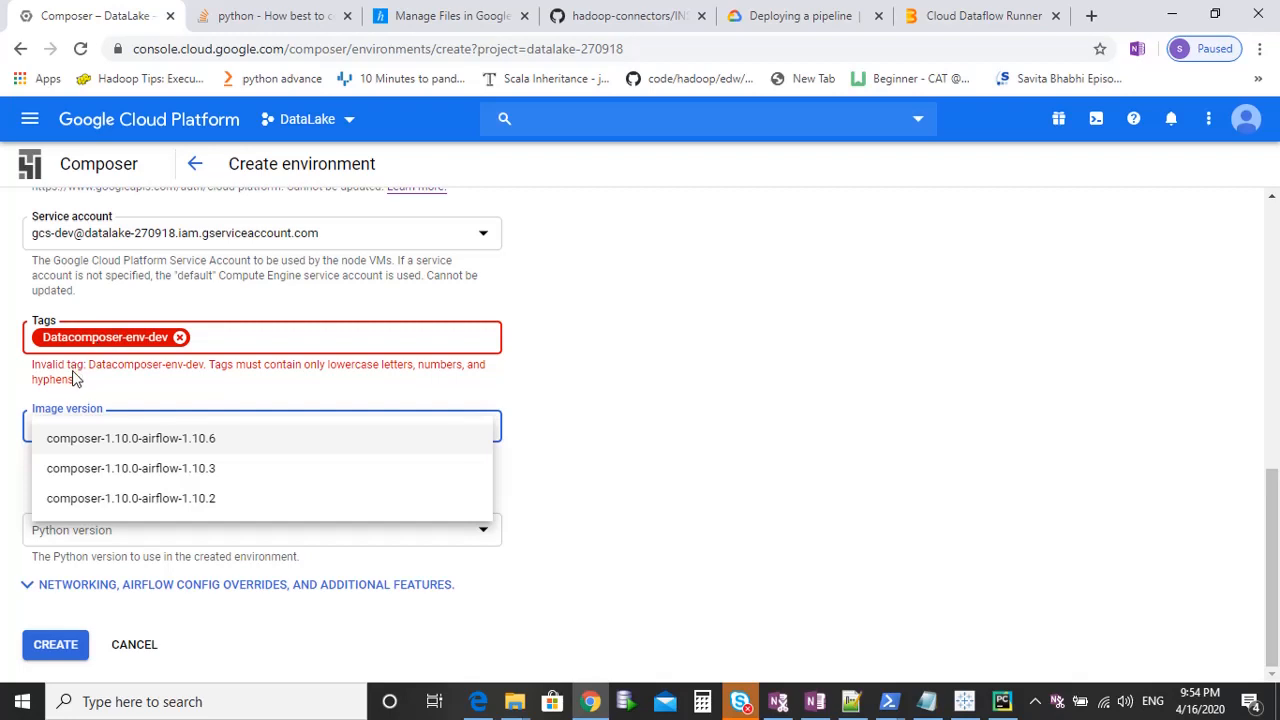
pyautogui.click(178, 447)
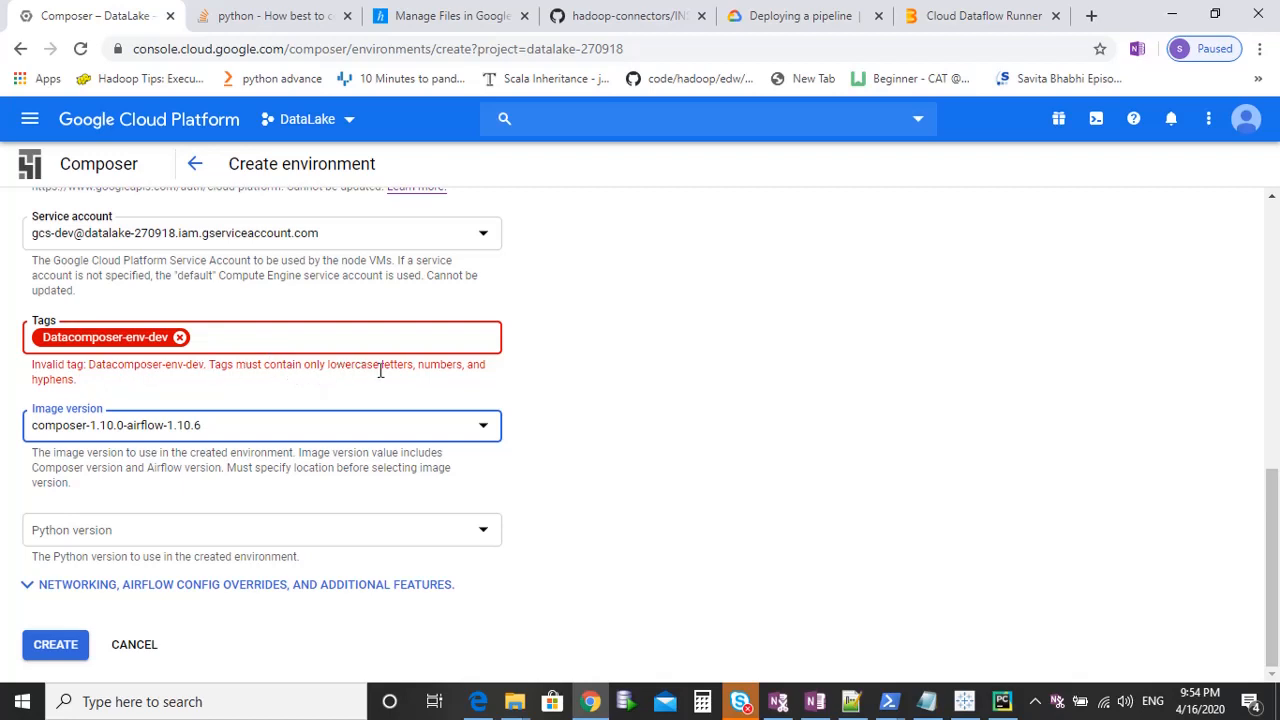
# - Replace the invalid node tag with the all-lowercase tag datacomposer-env-dev
pyautogui.click(48, 343)
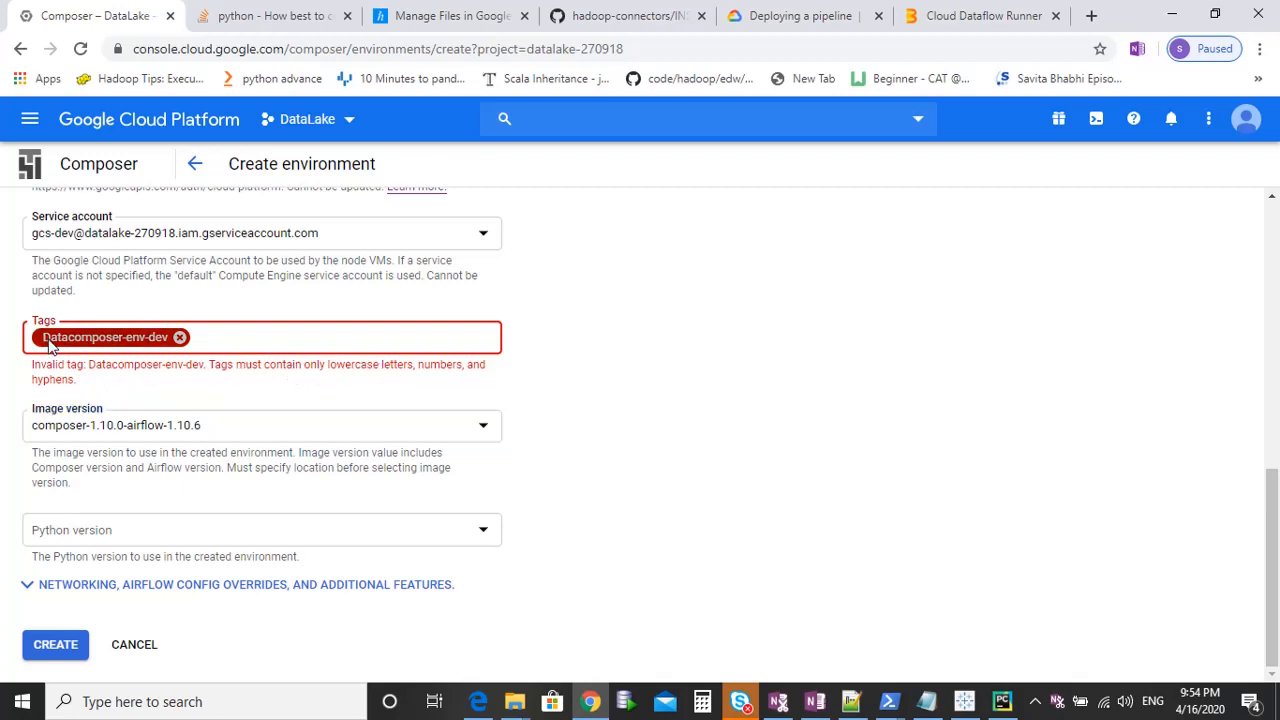
pyautogui.click(220, 332)
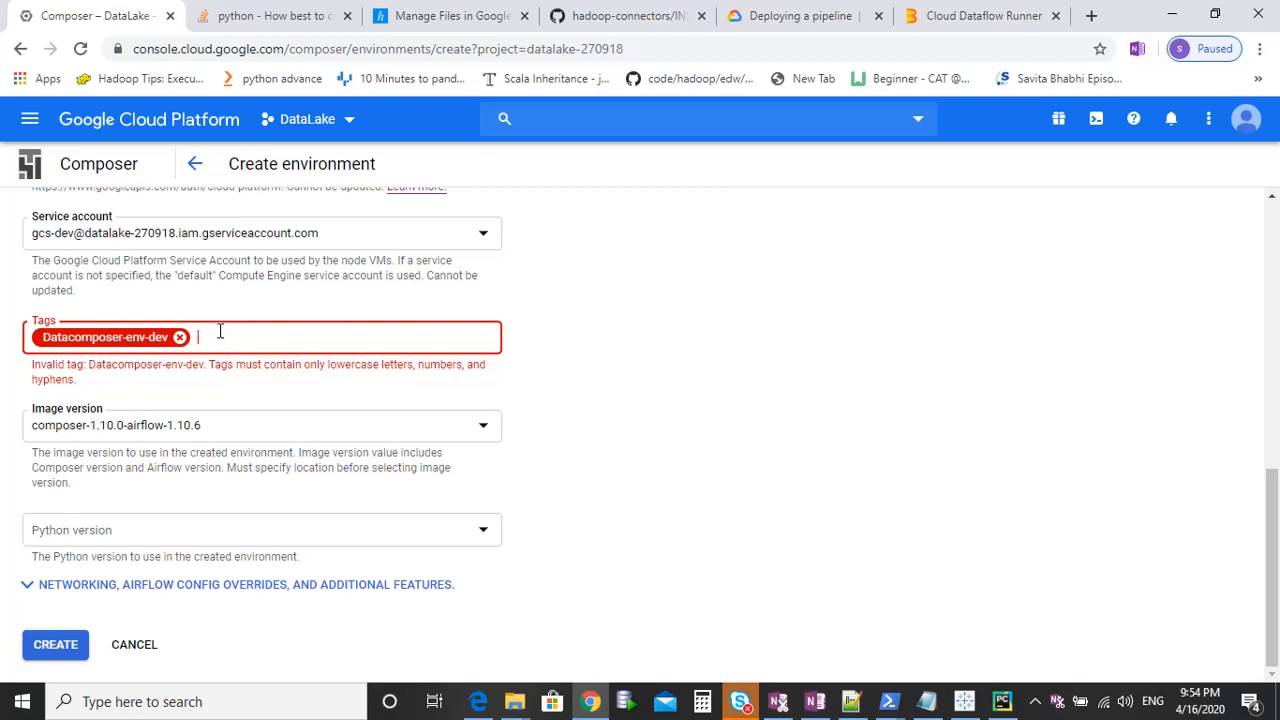
pyautogui.press('BackSpace')
pyautogui.press('BackSpace')
pyautogui.write('D')
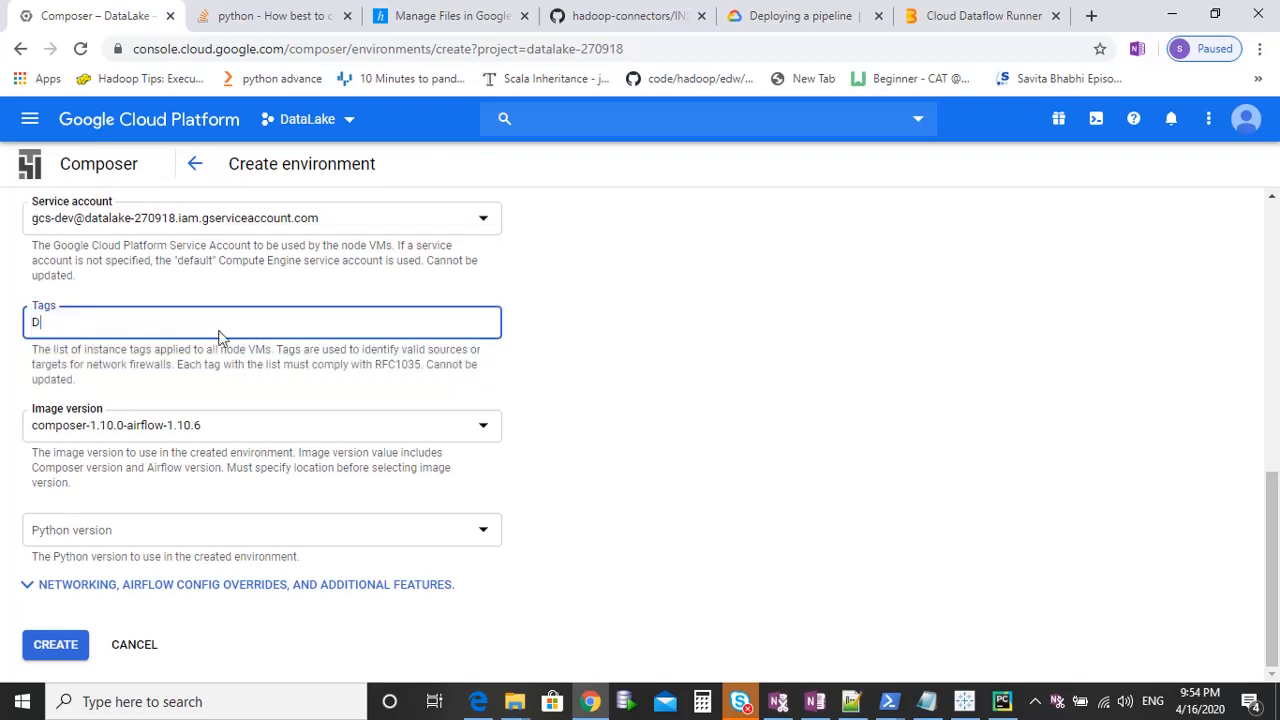
pyautogui.press('BackSpace')
pyautogui.write('datacomposer-')
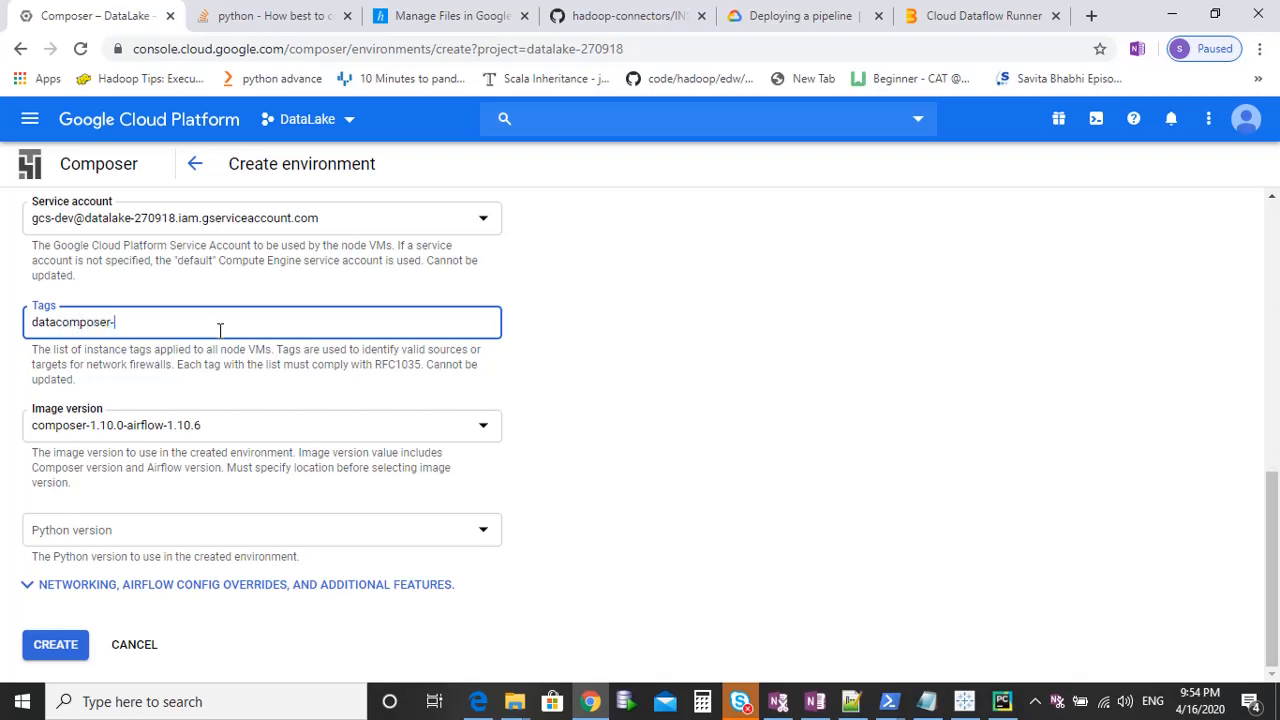
pyautogui.write('env0-dev')
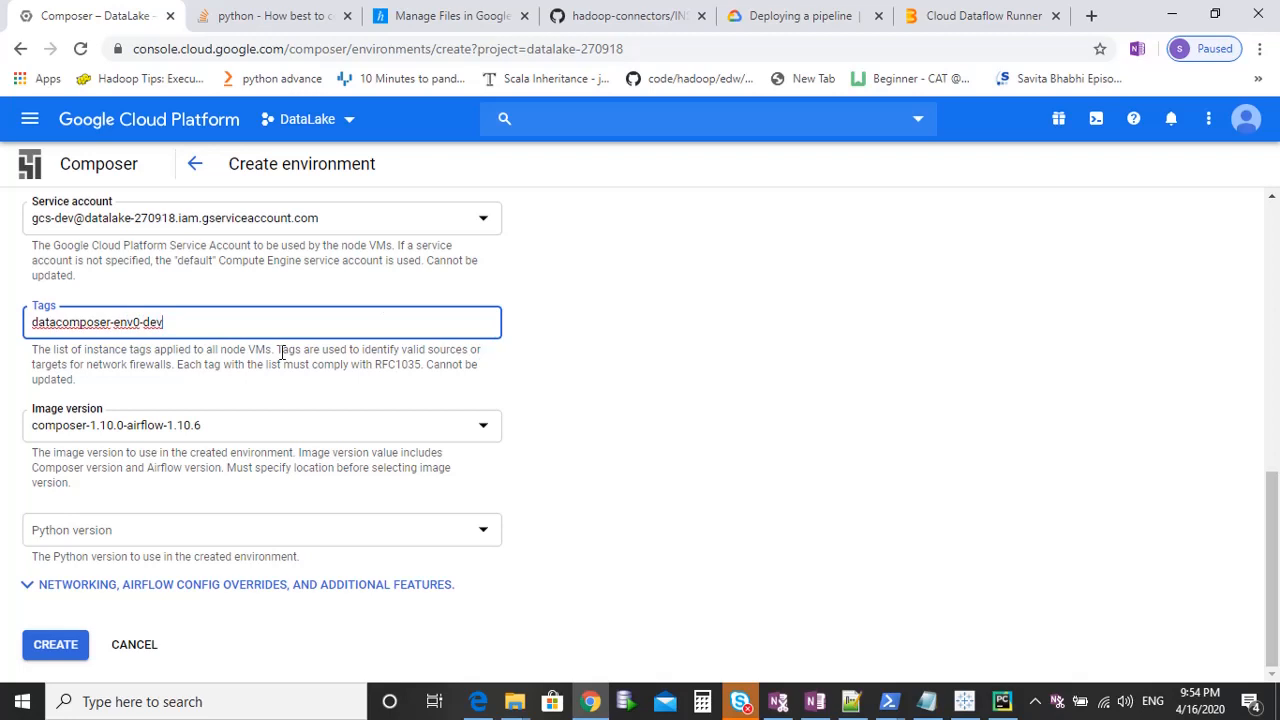
pyautogui.press('BackSpace')
pyautogui.press('BackSpace')
pyautogui.write('-')
pyautogui.click(613, 495)
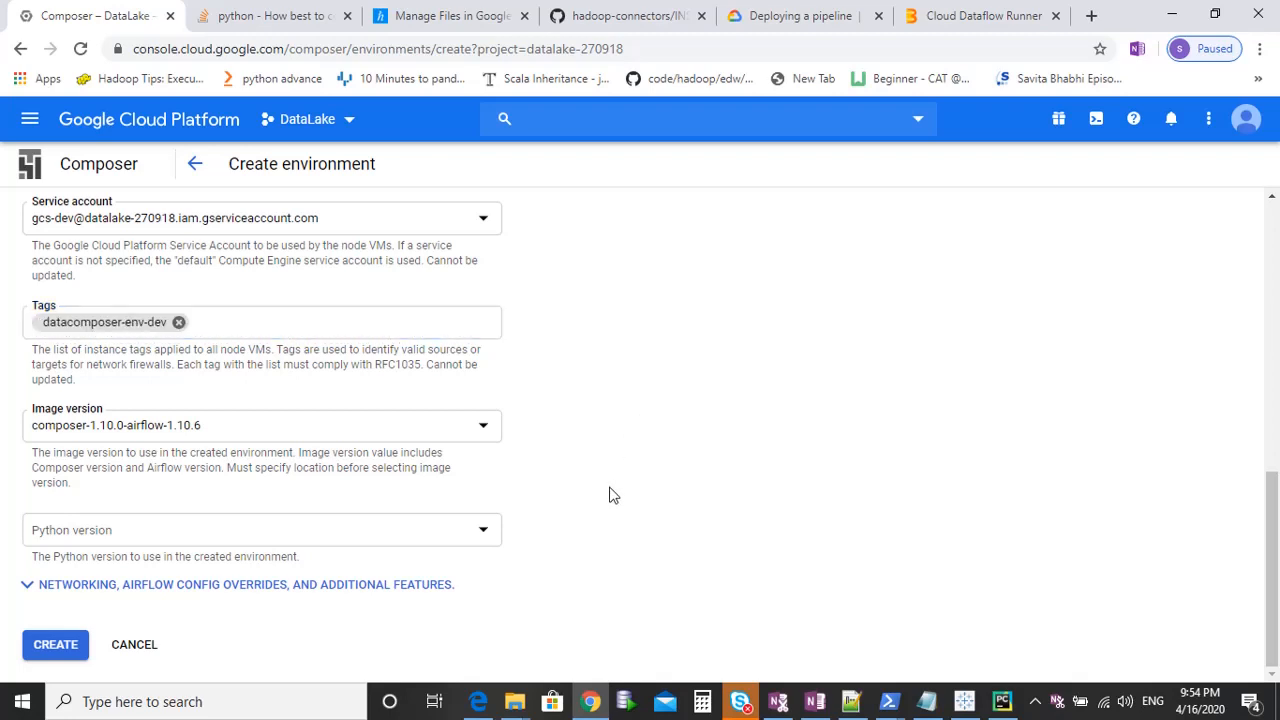
# - Set the Python version to 3 and try to create the environment
pyautogui.click(234, 532)
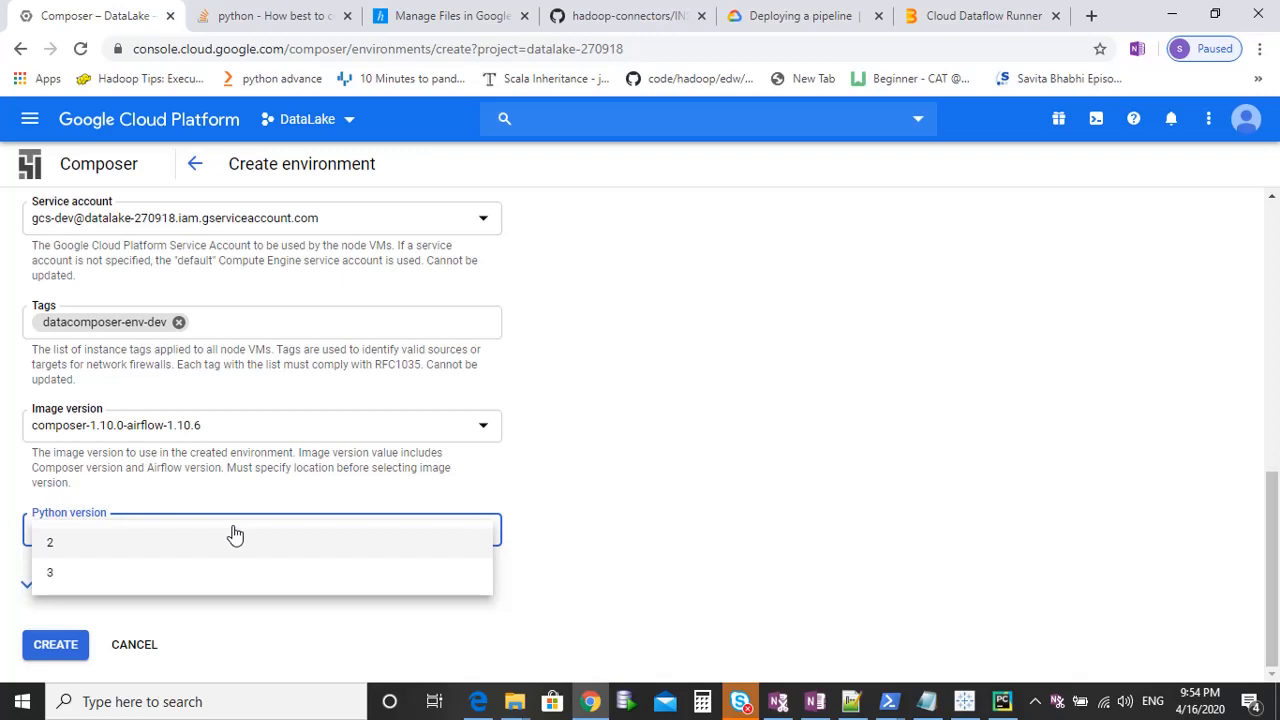
pyautogui.click(192, 578)
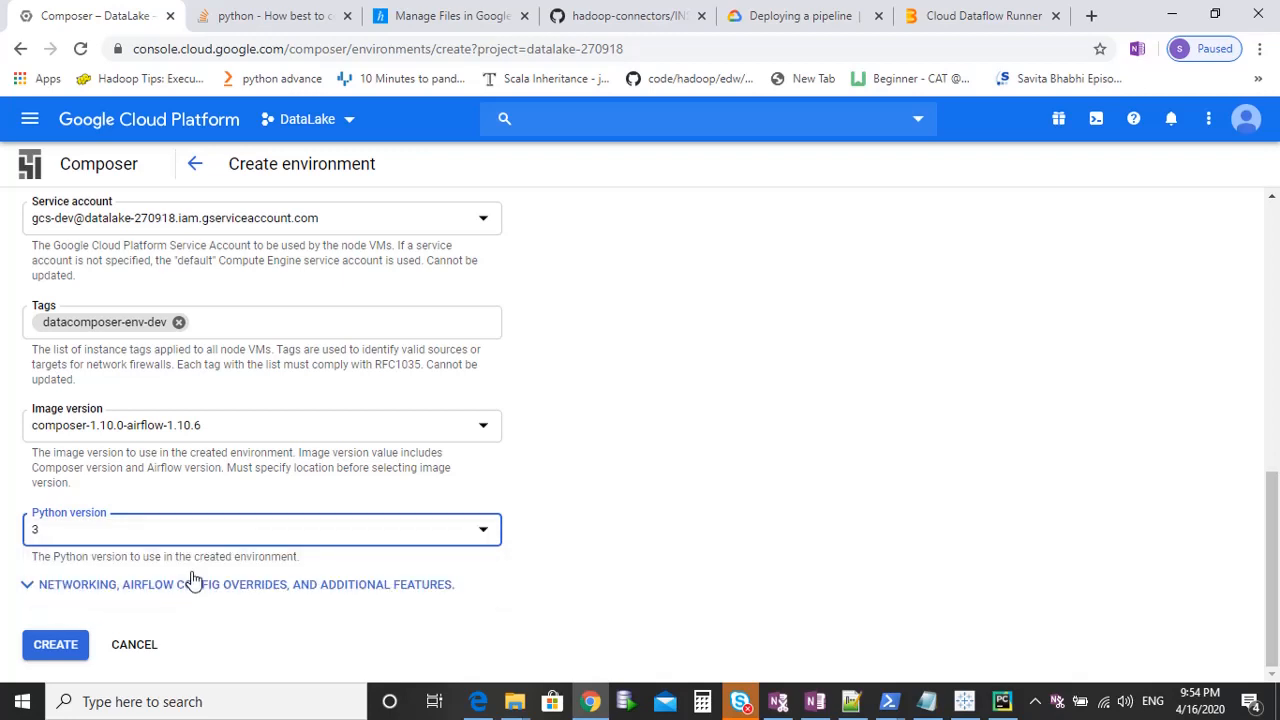
pyautogui.click(580, 518)
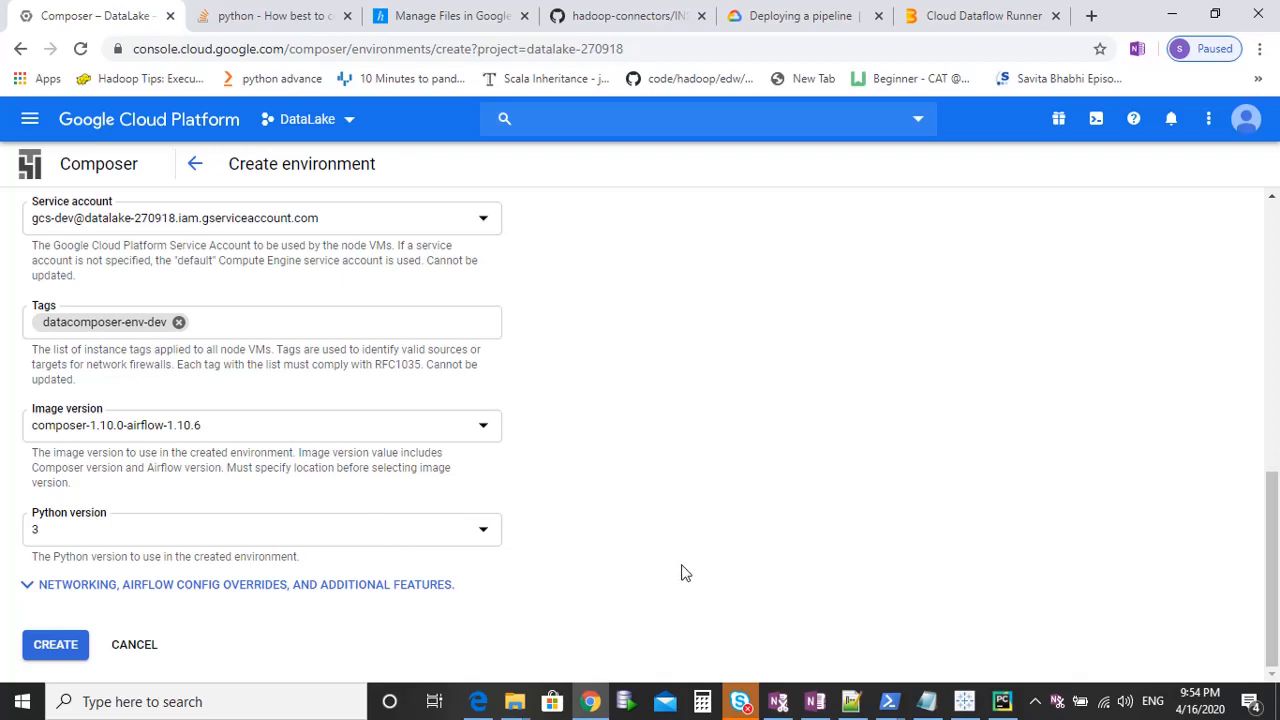
pyautogui.click(50, 648)
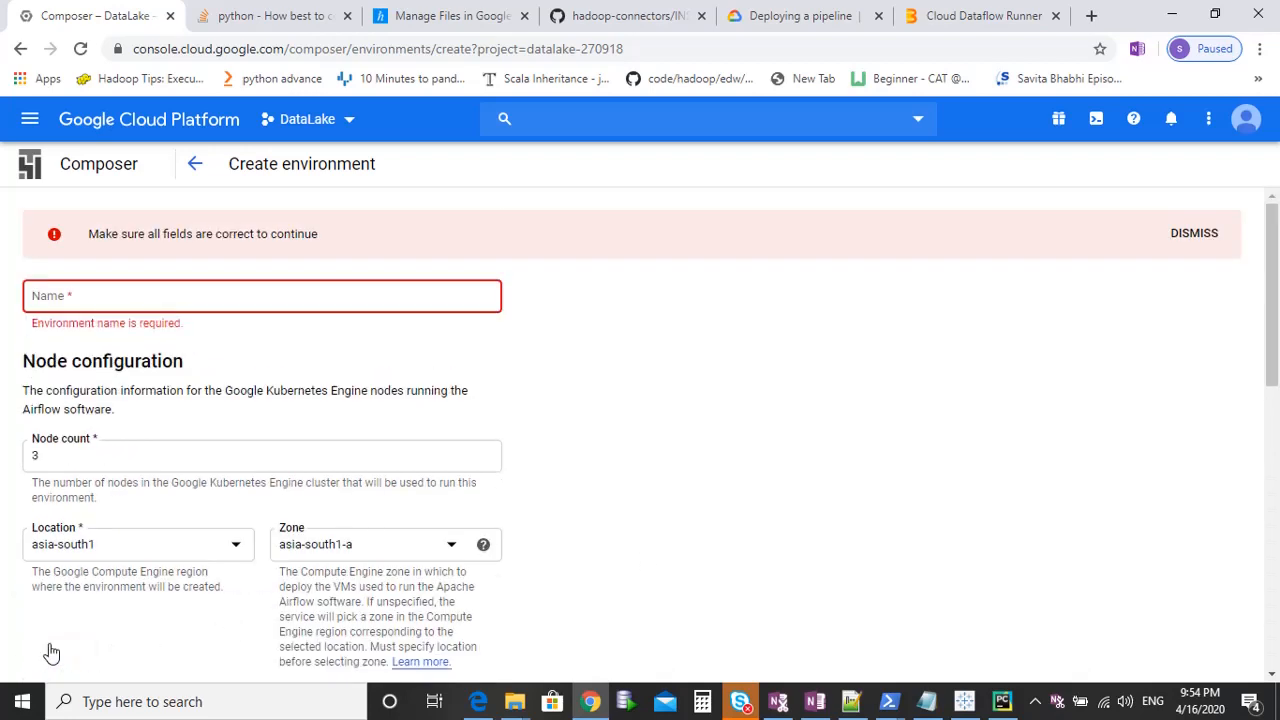
# - Name the environment datacomposer-env-dev
pyautogui.click(108, 294)
pyautogui.write('datacomposer-')
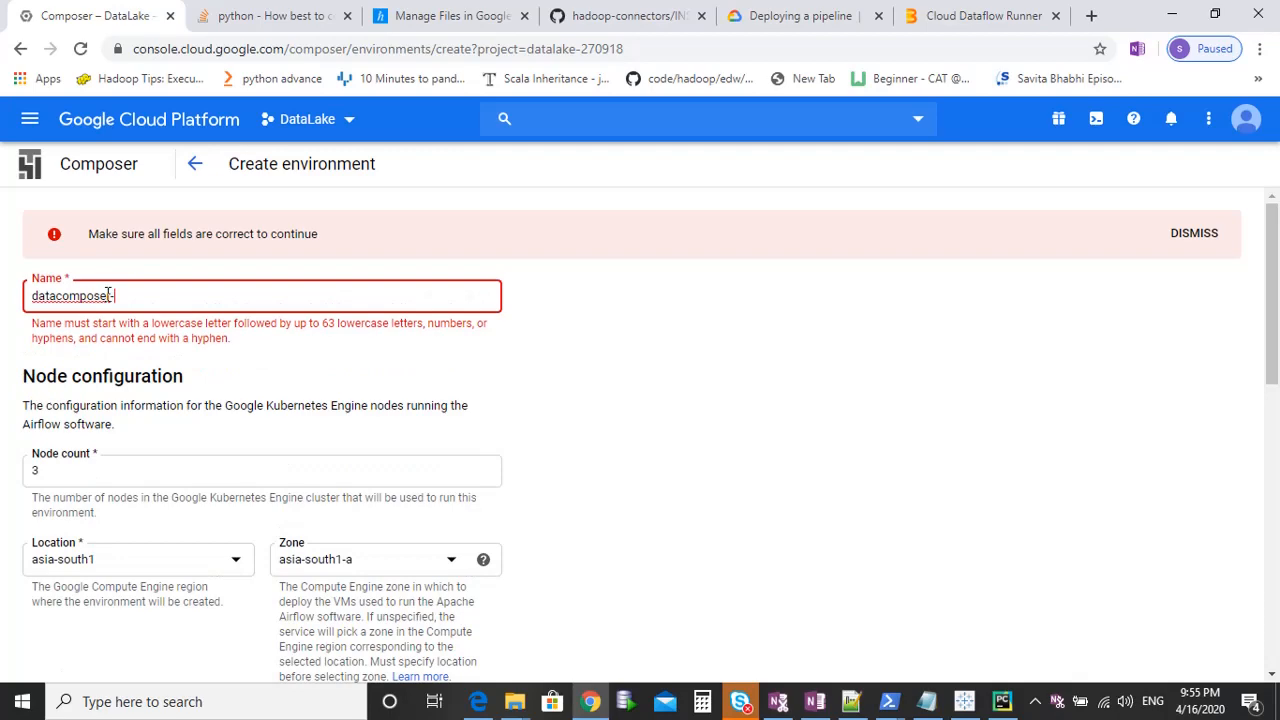
pyautogui.write('env-dev')
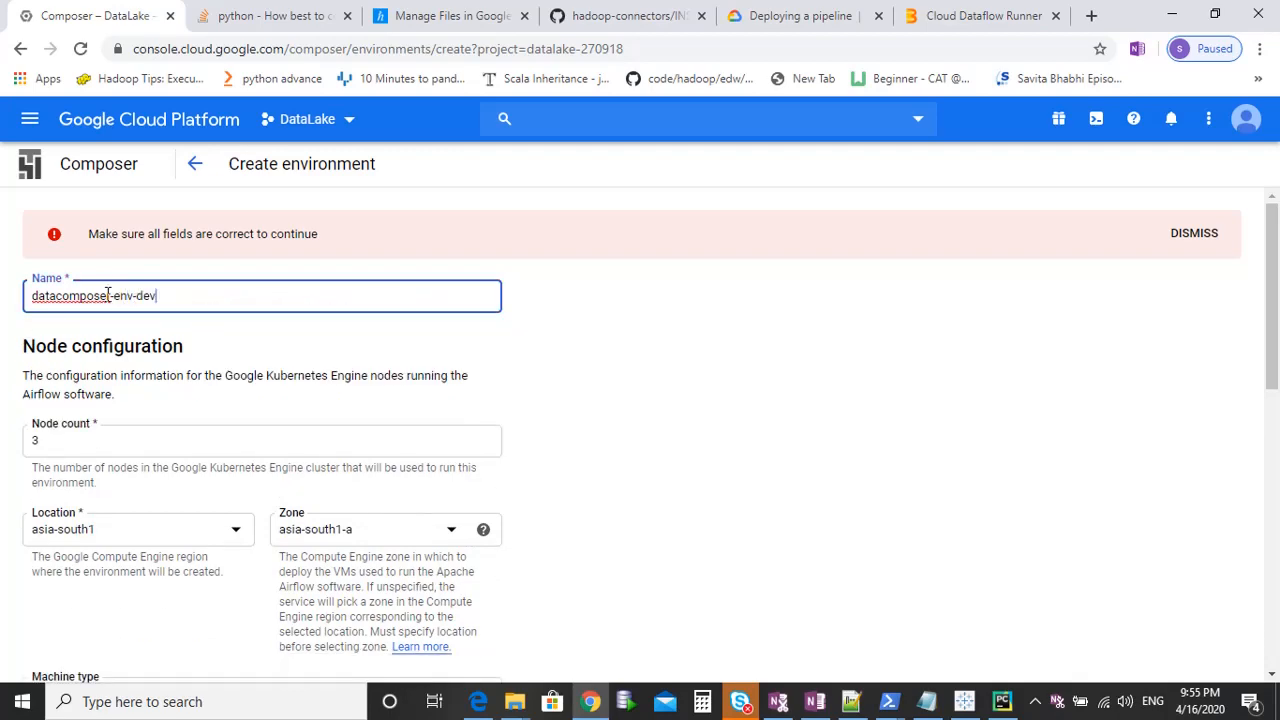
pyautogui.click(588, 388)
pyautogui.scroll(-10, 584, 386)
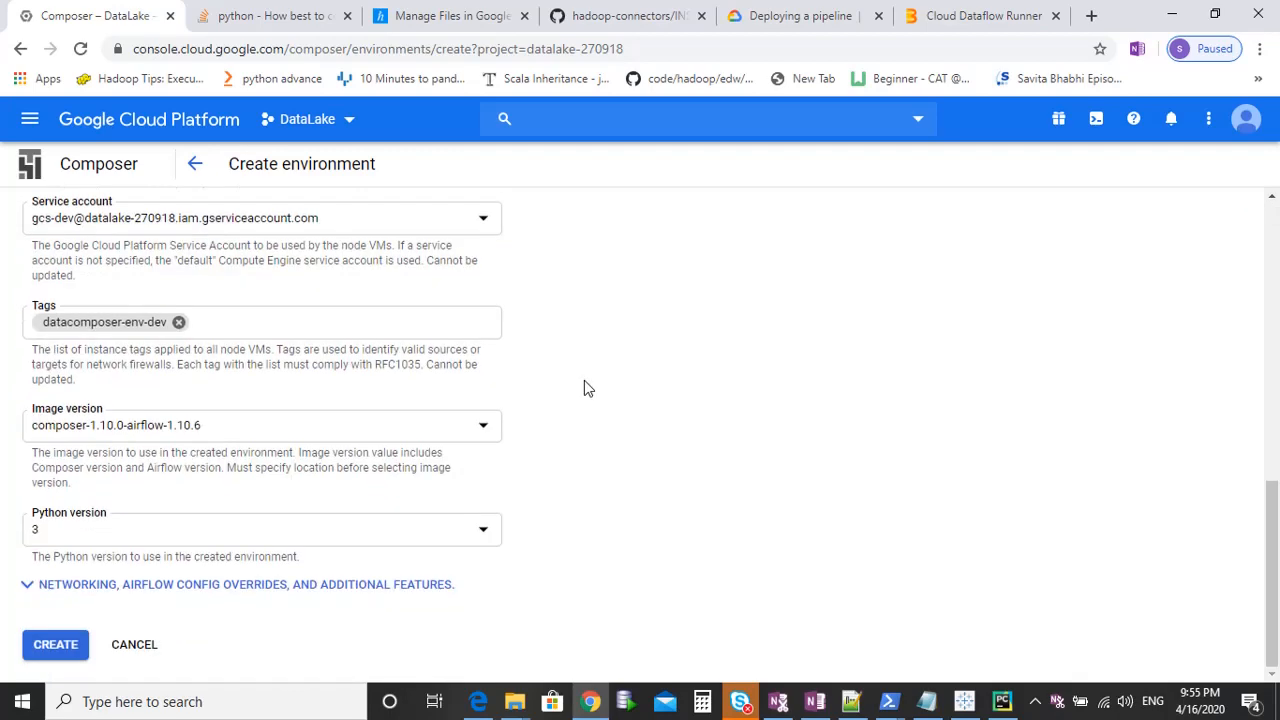
# - Check the completed environment form and create the datacomposer-env-dev environment
pyautogui.scroll(8, 584, 386)
pyautogui.scroll(-8, 155, 556)
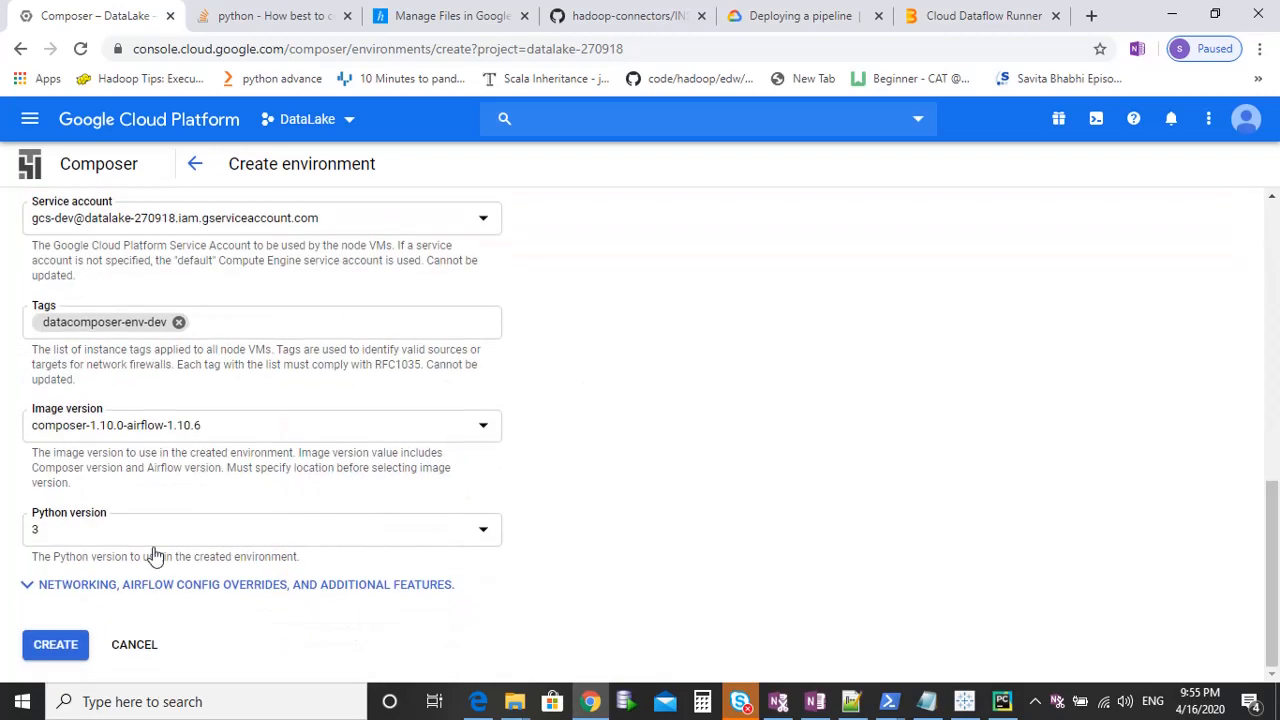
pyautogui.click(55, 650)
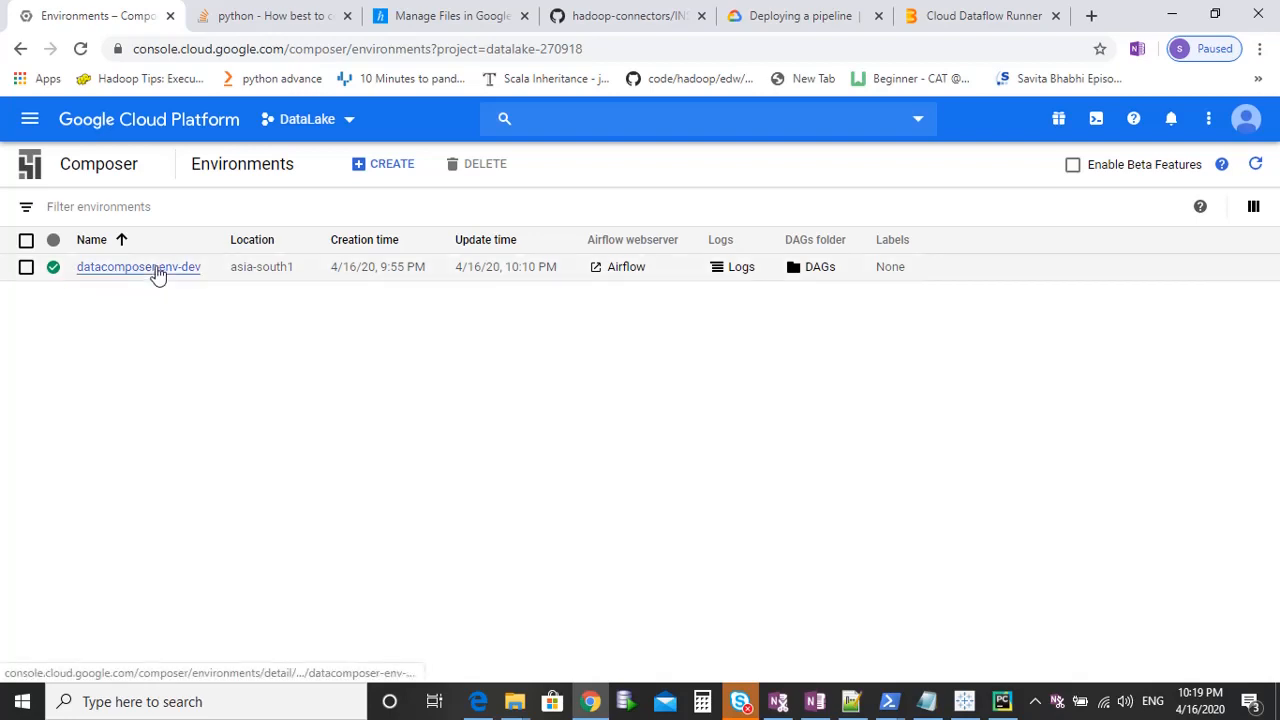
# - Open the datacomposer-env-dev environment's details and look over its DAG run monitoring
pyautogui.click(140, 267)
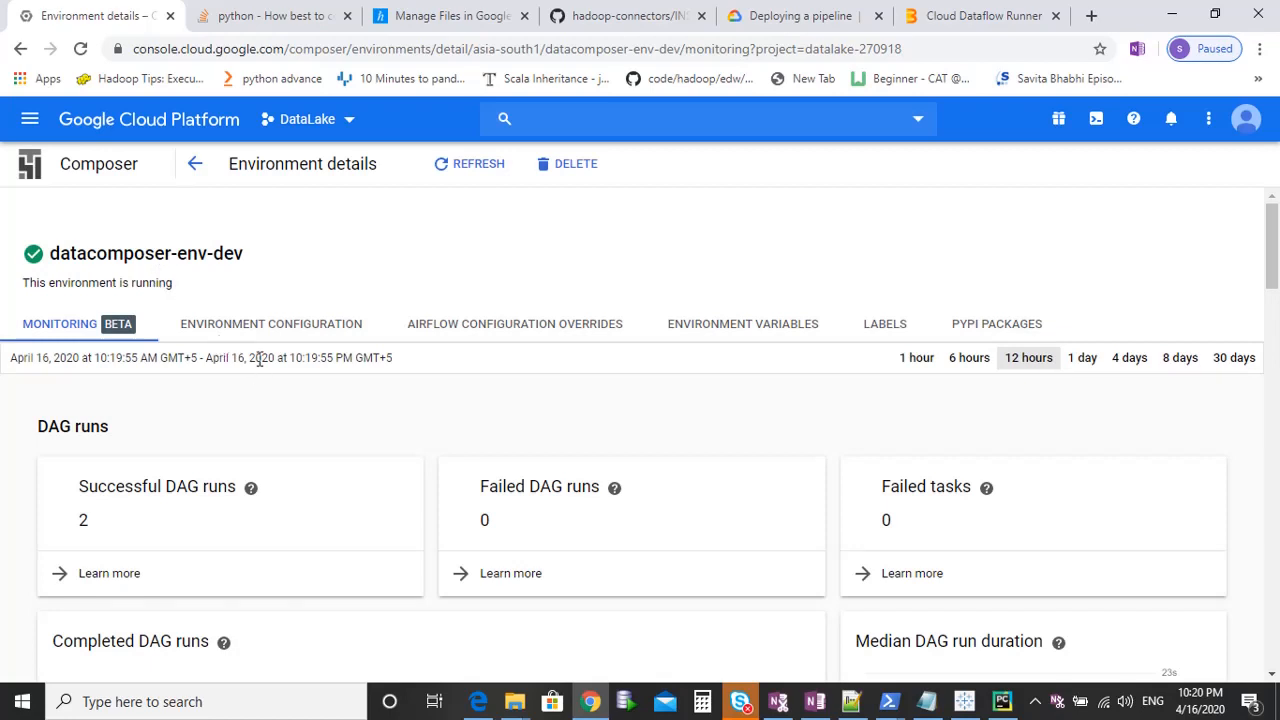
pyautogui.scroll(-2, 368, 424)
pyautogui.scroll(1, 368, 424)
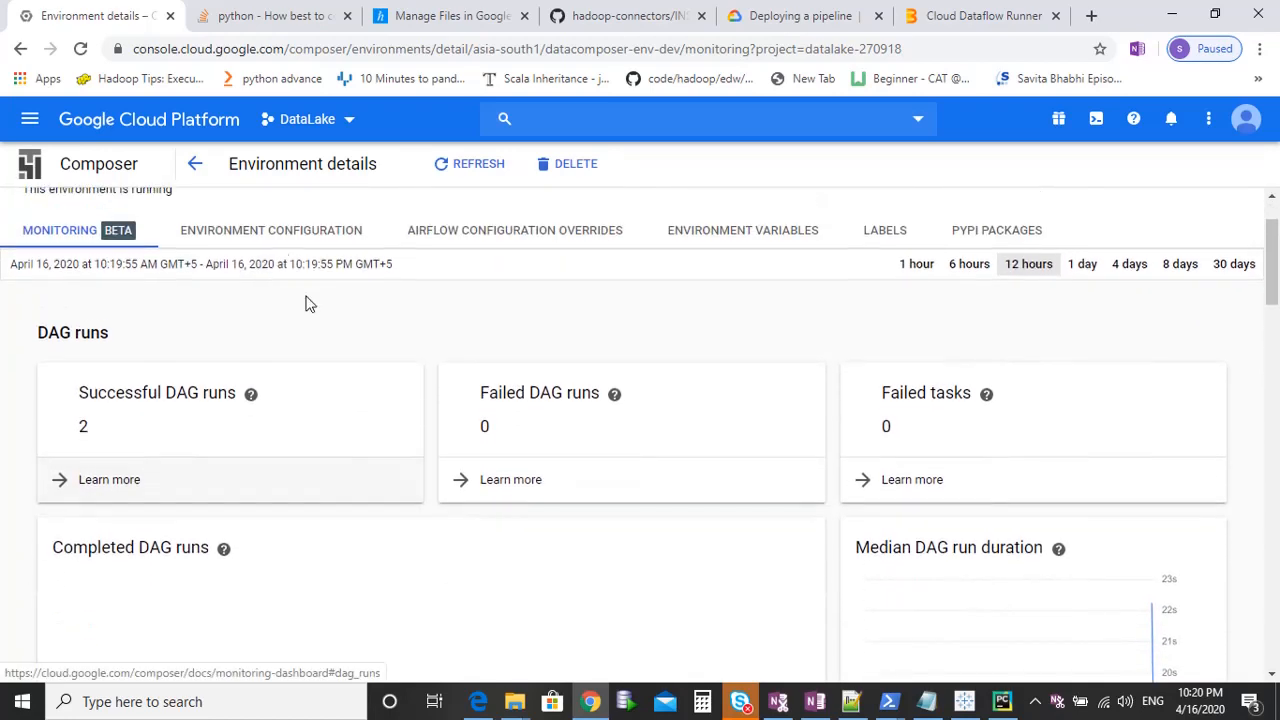
# - Review the environment's configuration, from its zone and service account down to the DAGs folder and Airflow web UI links
pyautogui.click(272, 236)
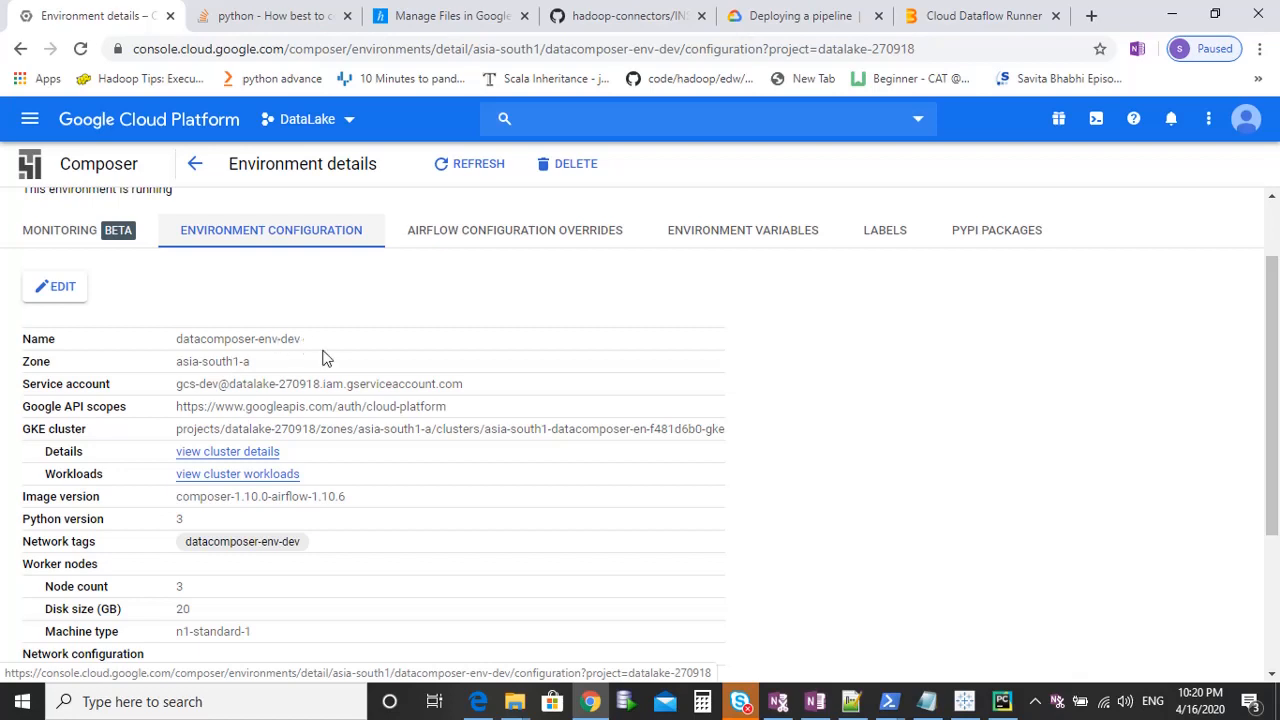
pyautogui.scroll(-1, 455, 497)
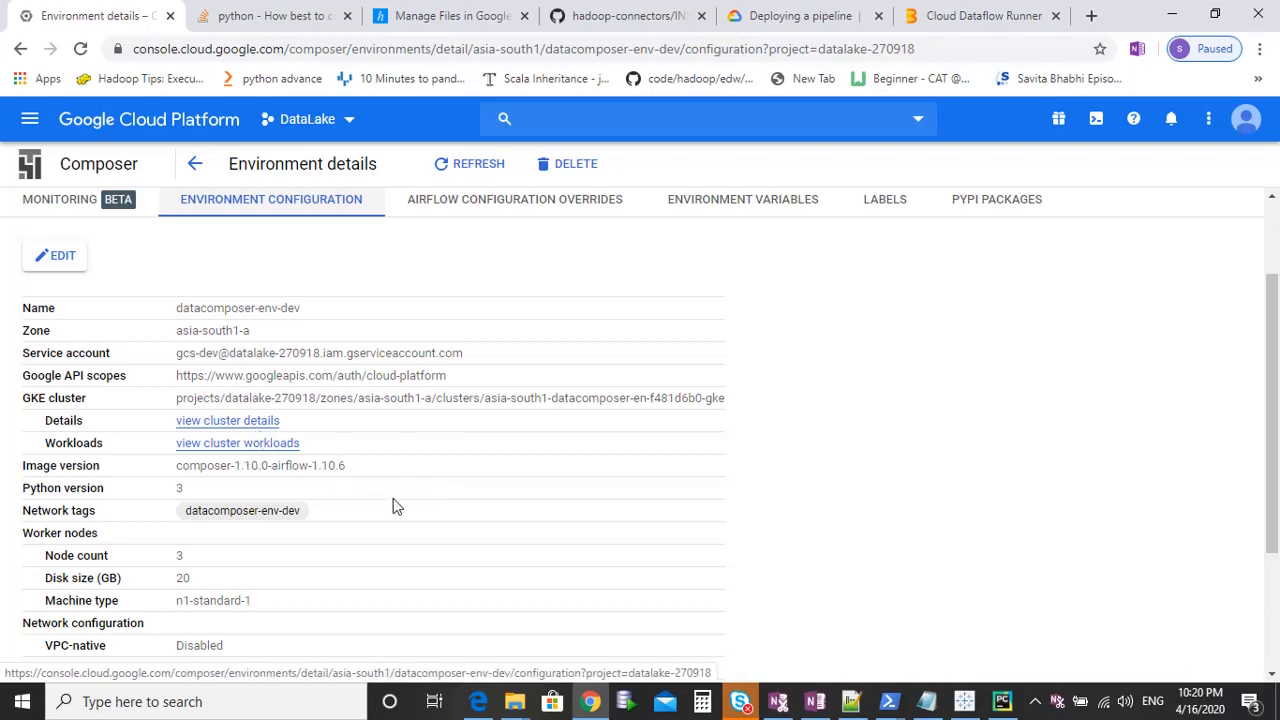
pyautogui.scroll(-1, 395, 507)
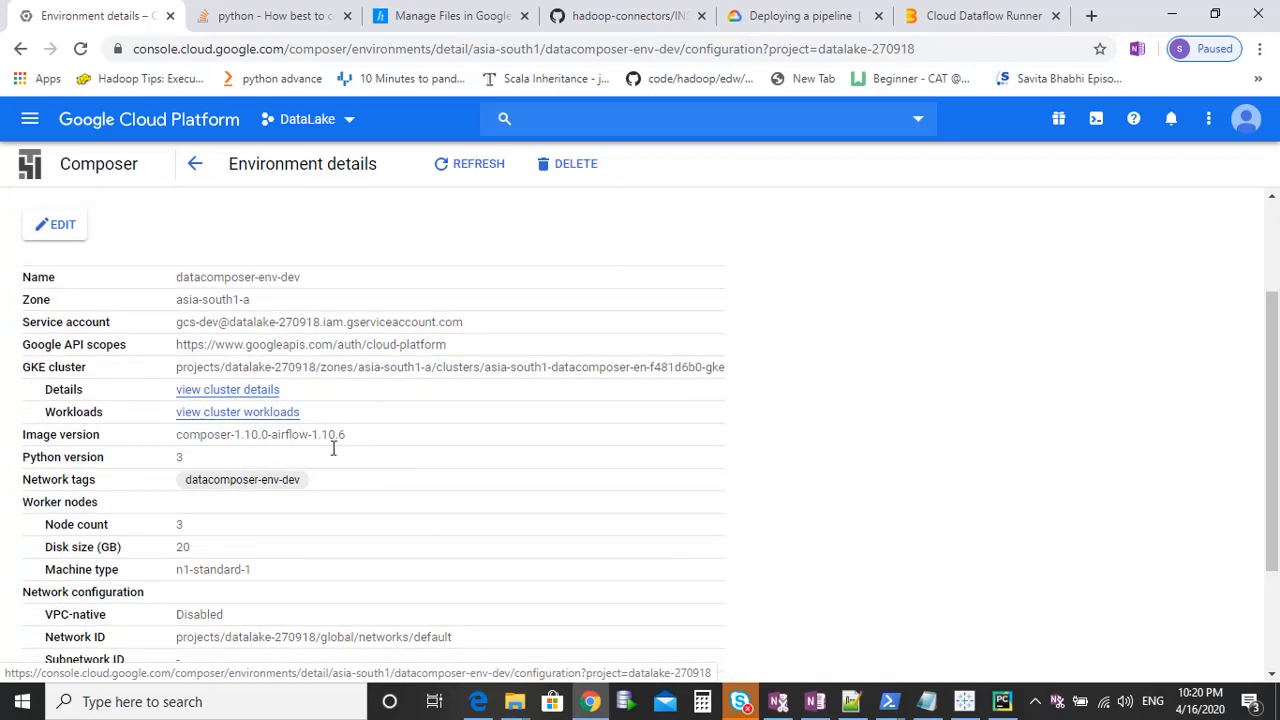
pyautogui.scroll(-1, 420, 530)
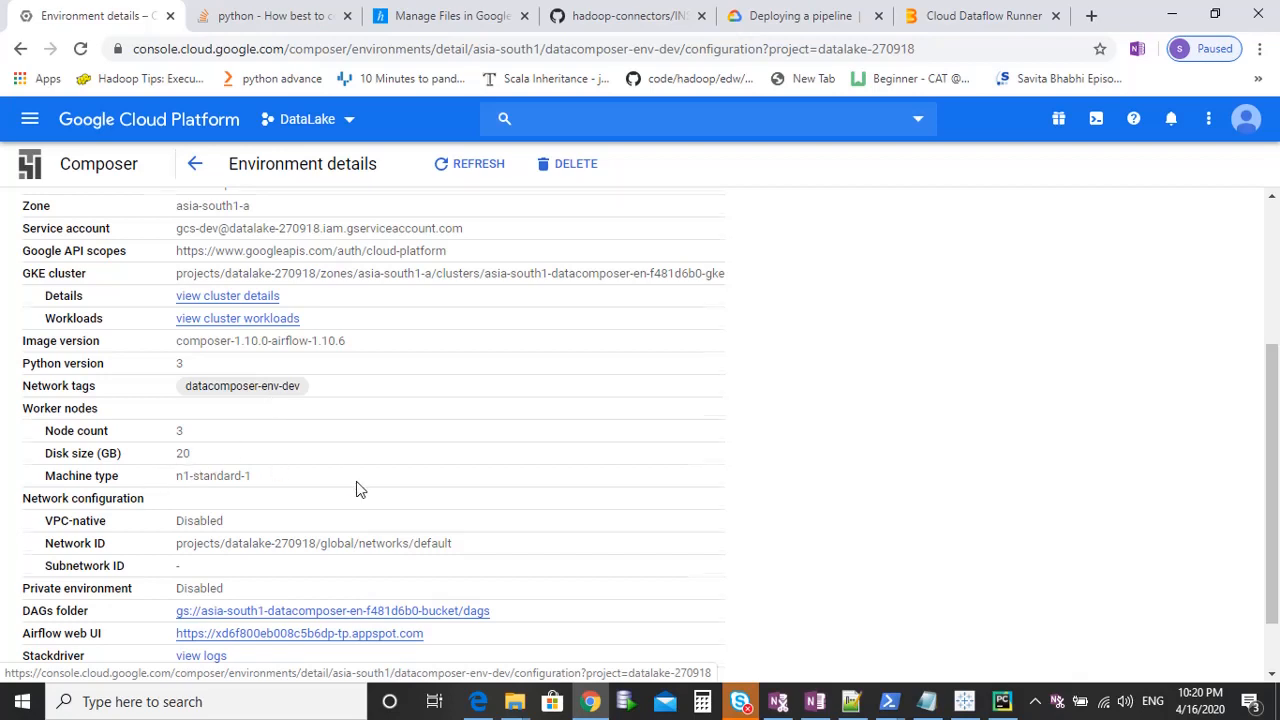
pyautogui.scroll(-2, 360, 489)
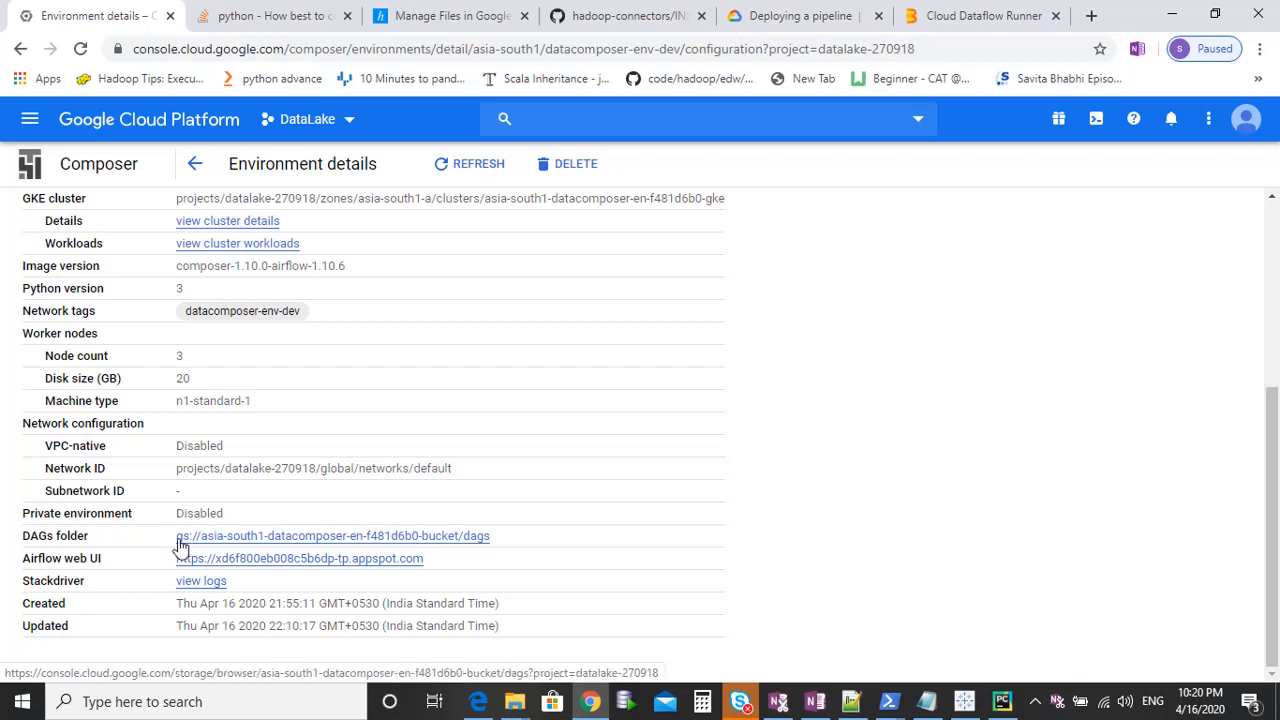
# - Open the environment's DAGs folder bucket in a separate browser tab and switch to it
pyautogui.rightClick(316, 541)
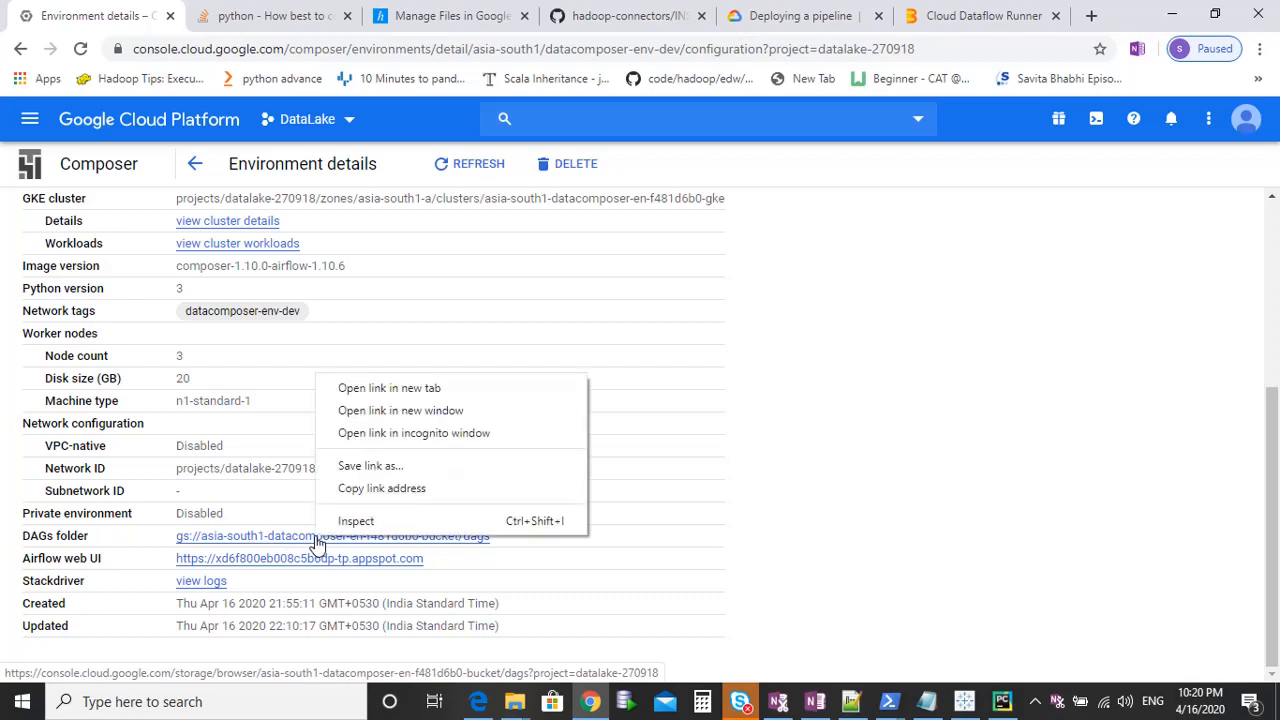
pyautogui.click(419, 386)
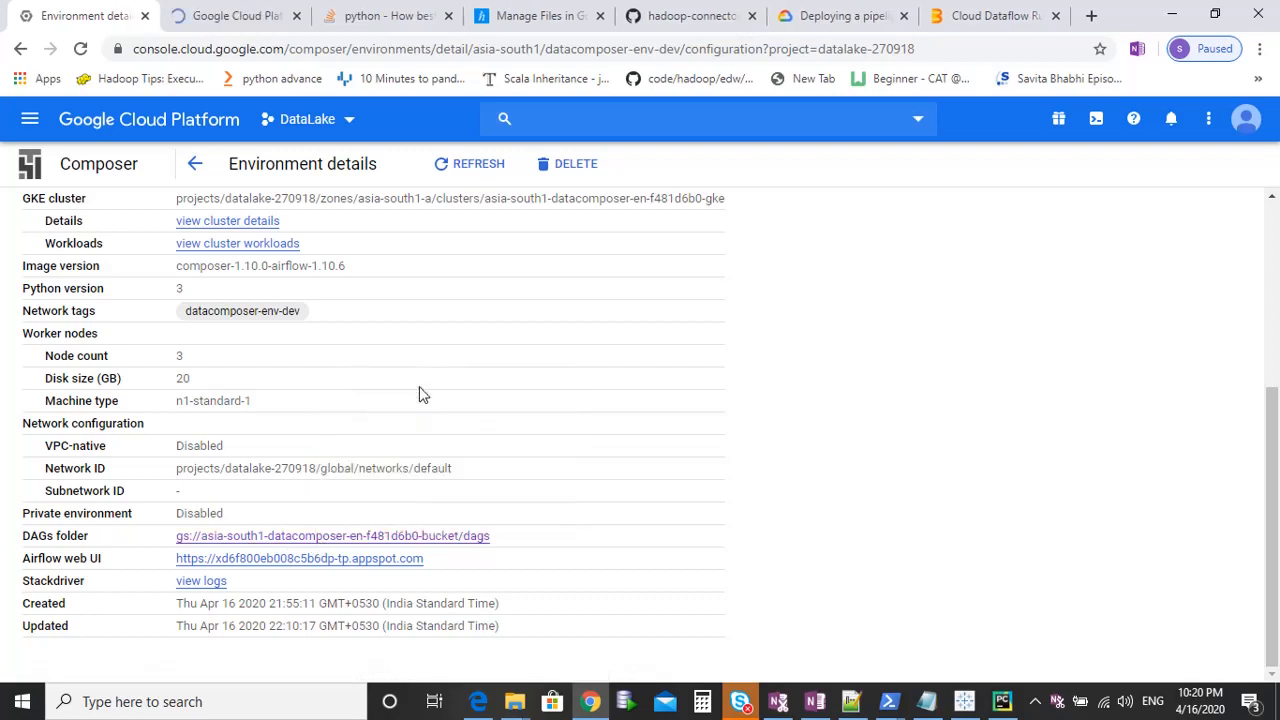
pyautogui.click(197, 8)
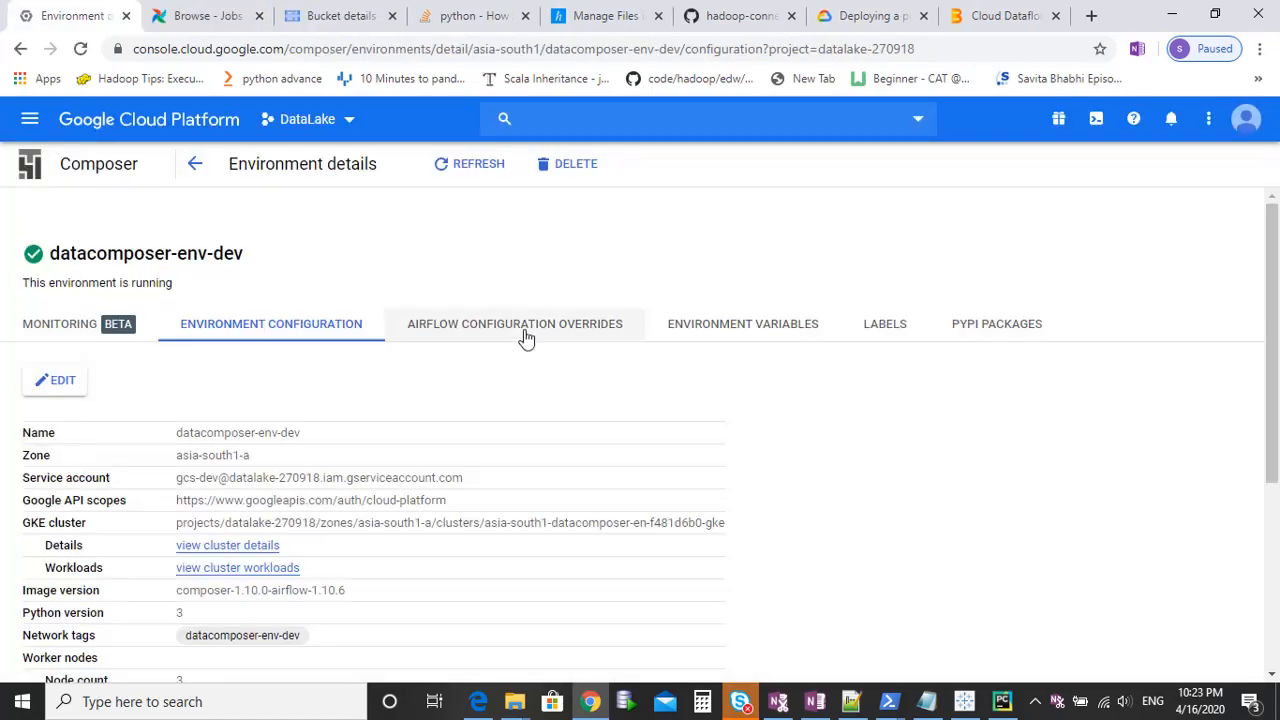
# - Look over the environment's Airflow configuration overrides and its PyPI packages
pyautogui.click(525, 337)
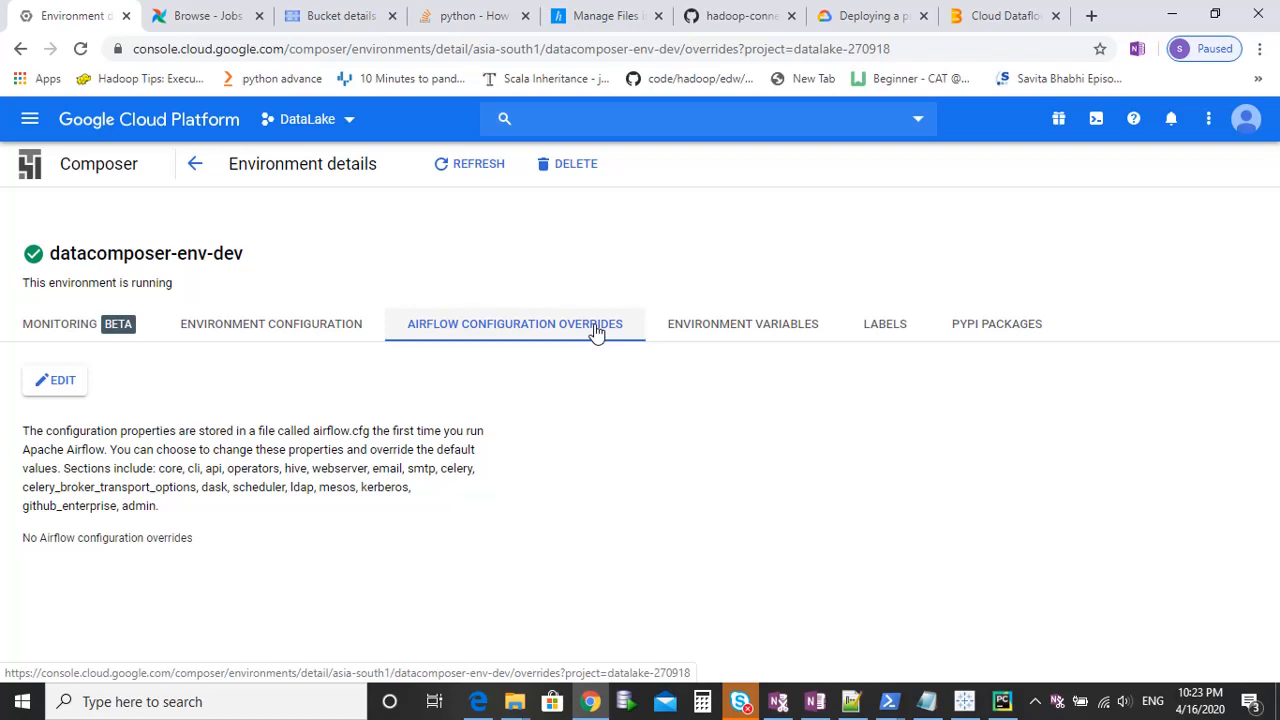
pyautogui.click(968, 332)
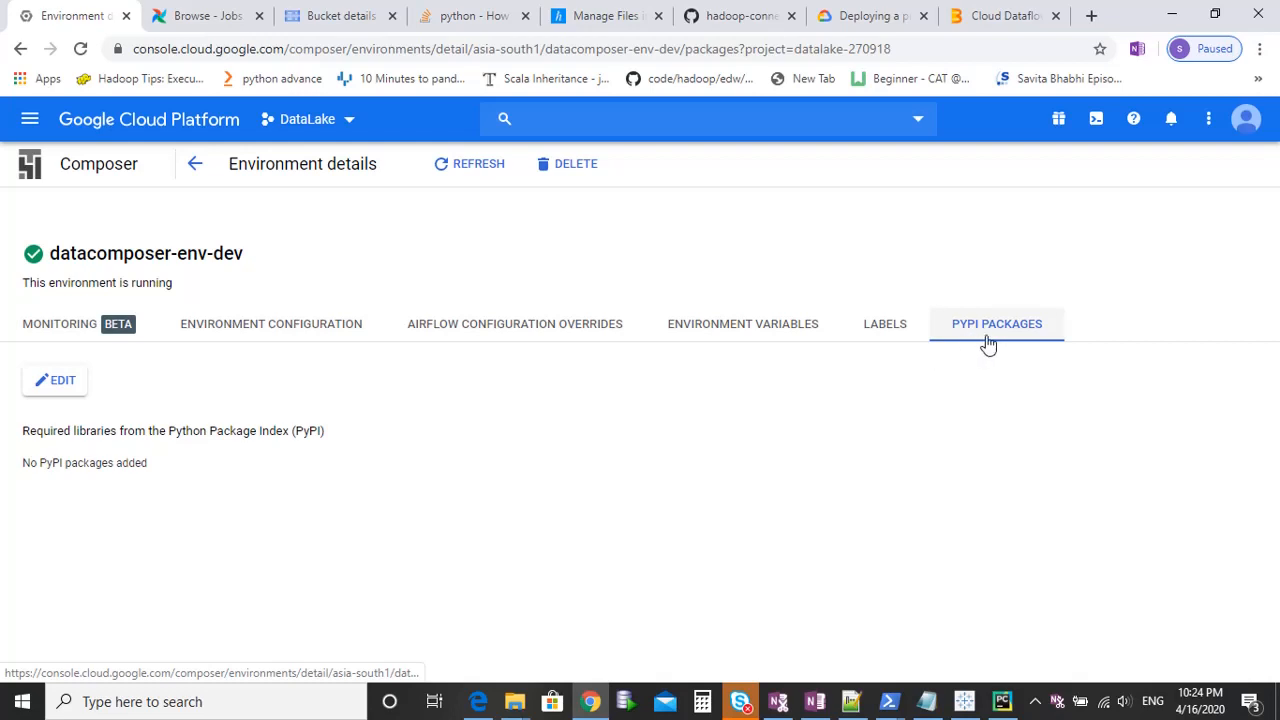
# - Bring up a blank PyPI package entry with its name and version fields, and leave it without saving
pyautogui.click(49, 393)
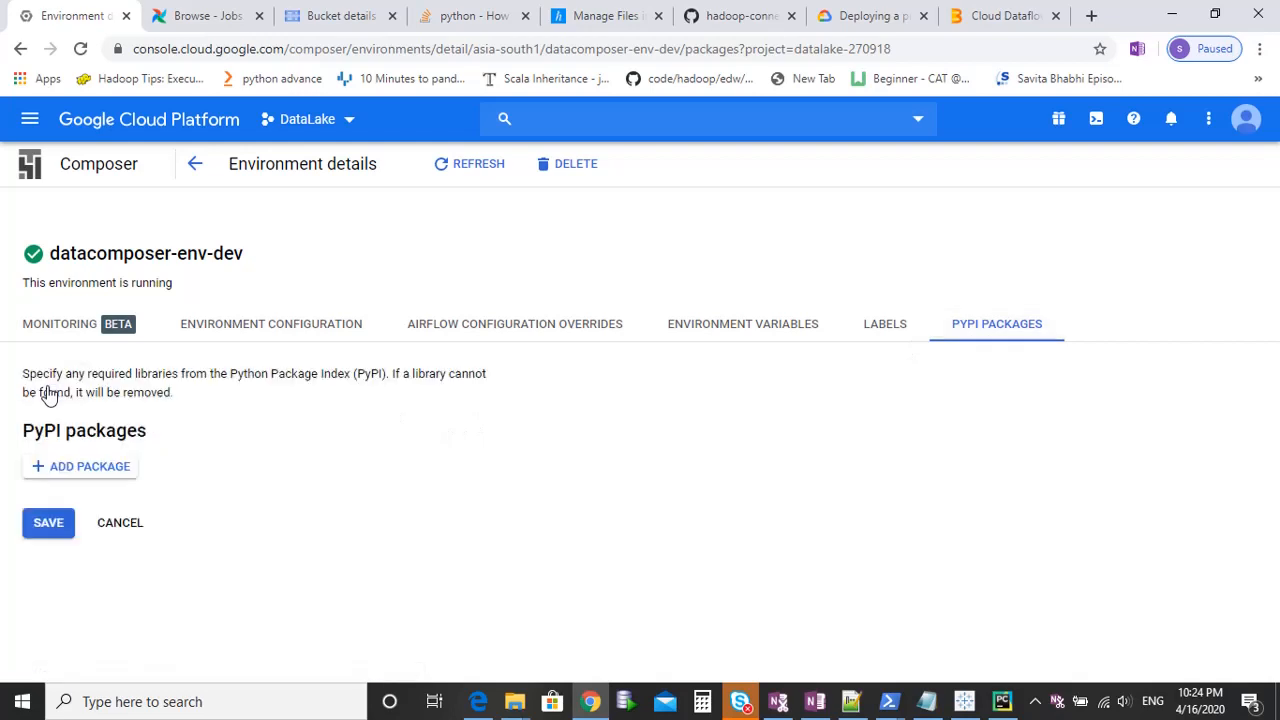
pyautogui.click(95, 477)
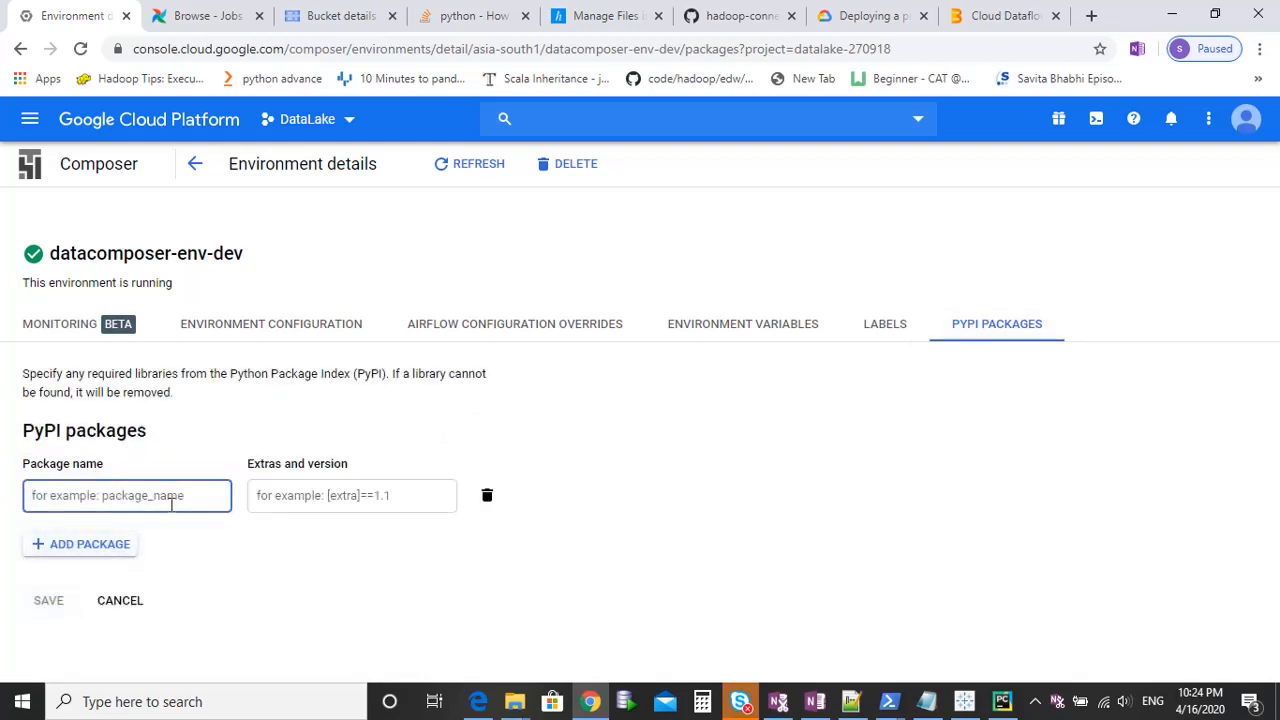
pyautogui.click(356, 494)
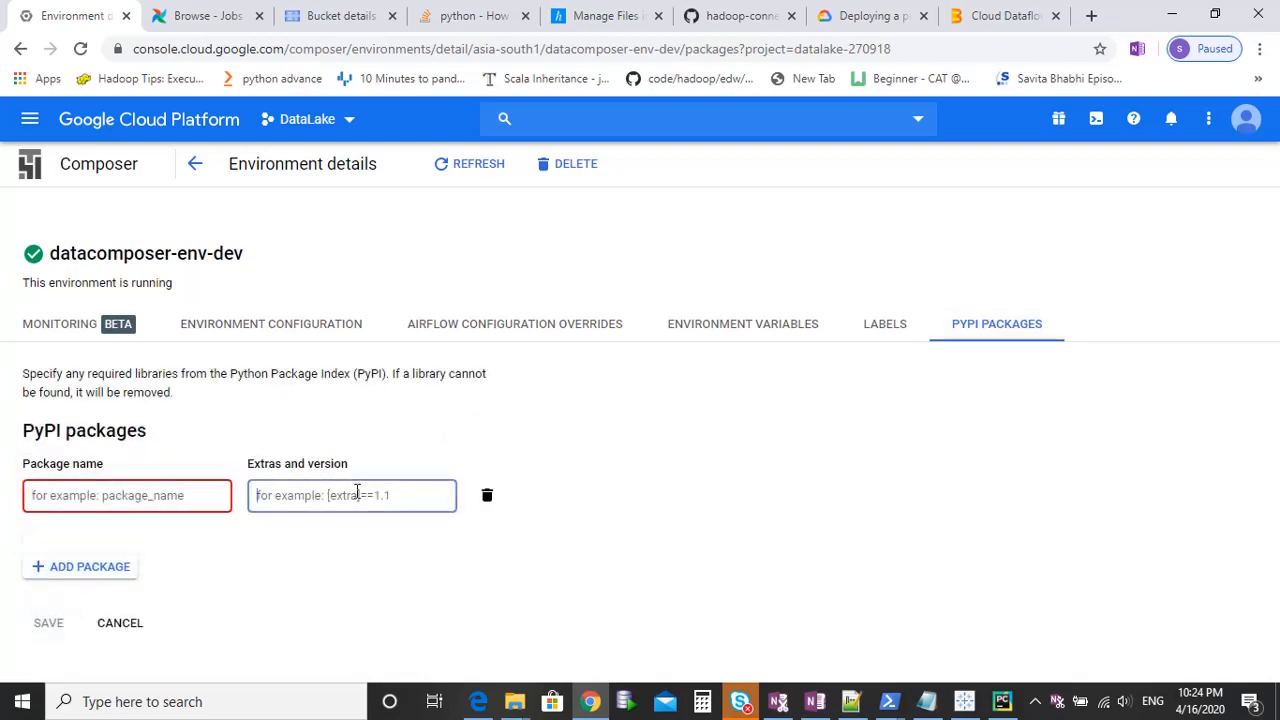
pyautogui.click(357, 556)
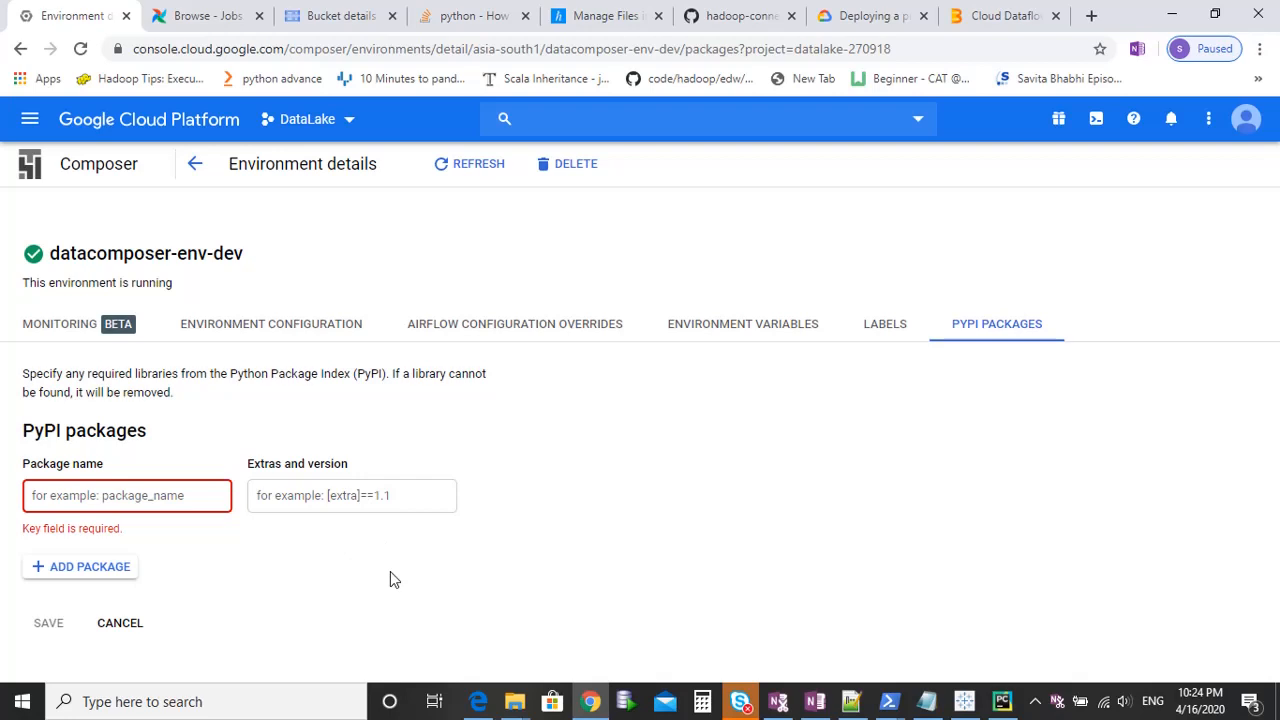
pyautogui.click(770, 332)
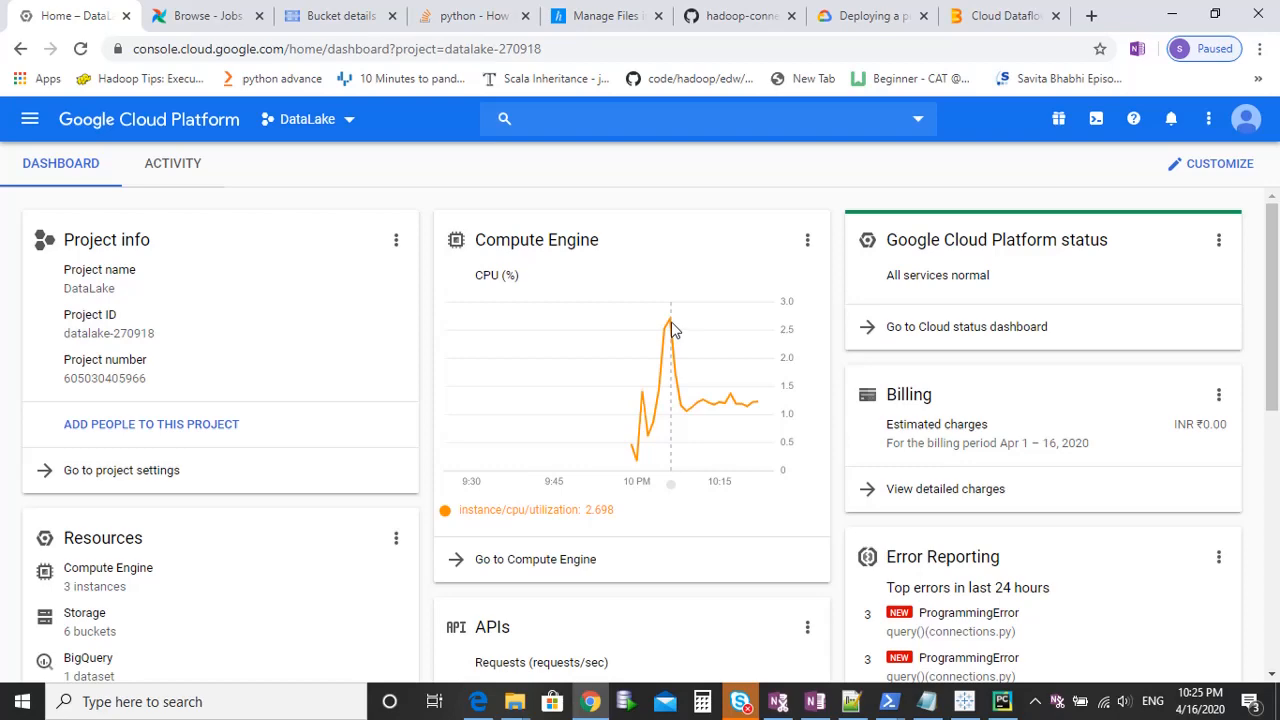
# - Look over the resource, API and error reporting cards on the project dashboard, and switch to the Cloud composer page in OneNote
pyautogui.scroll(-3, 666, 408)
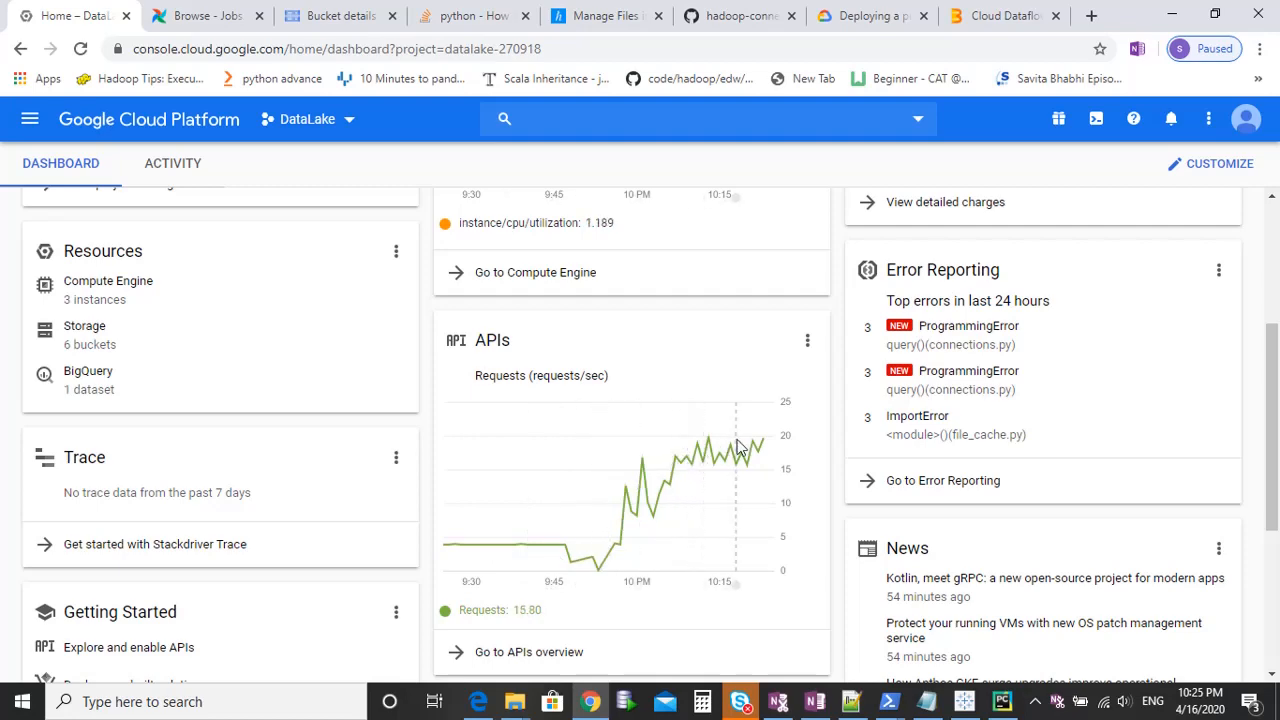
pyautogui.scroll(-1, 708, 491)
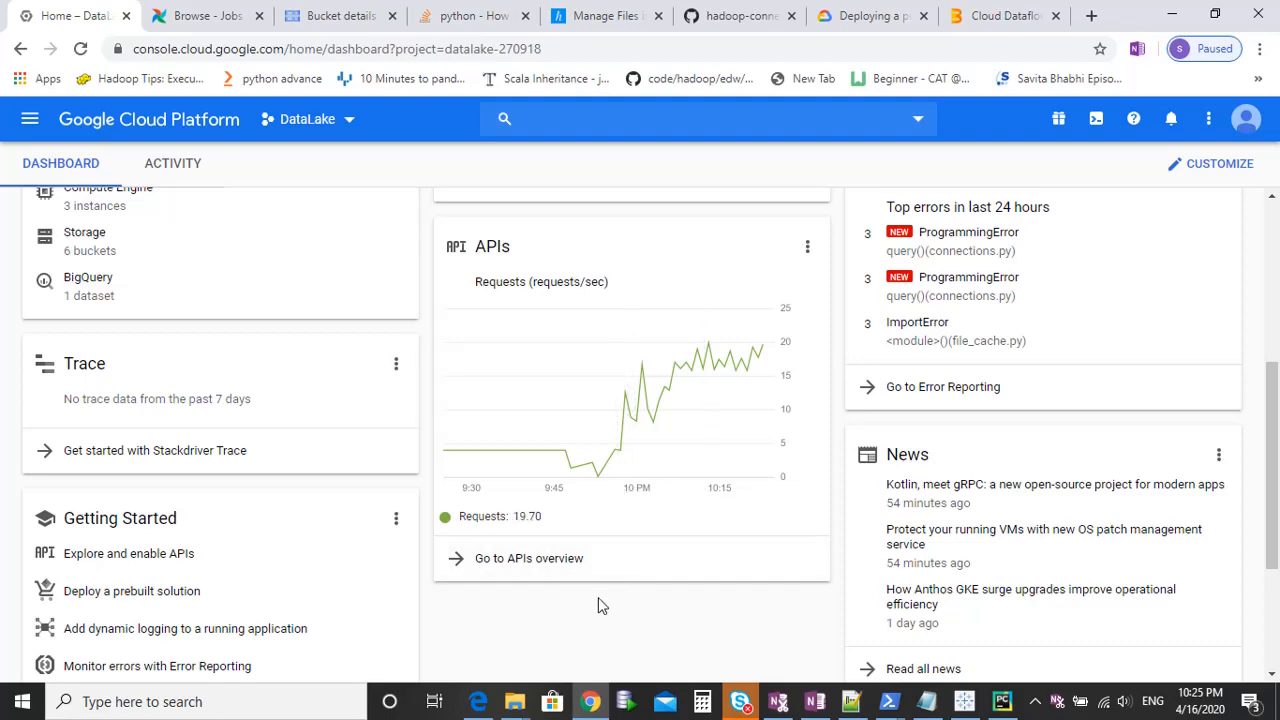
pyautogui.click(814, 702)
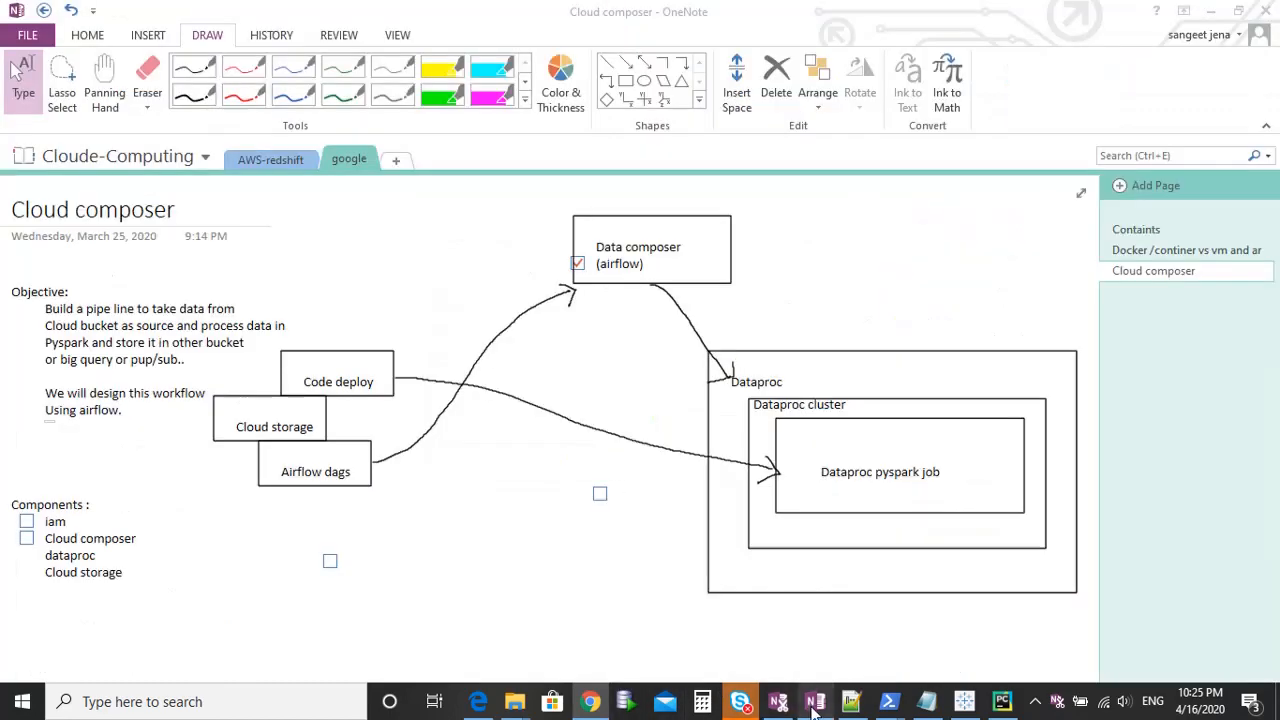